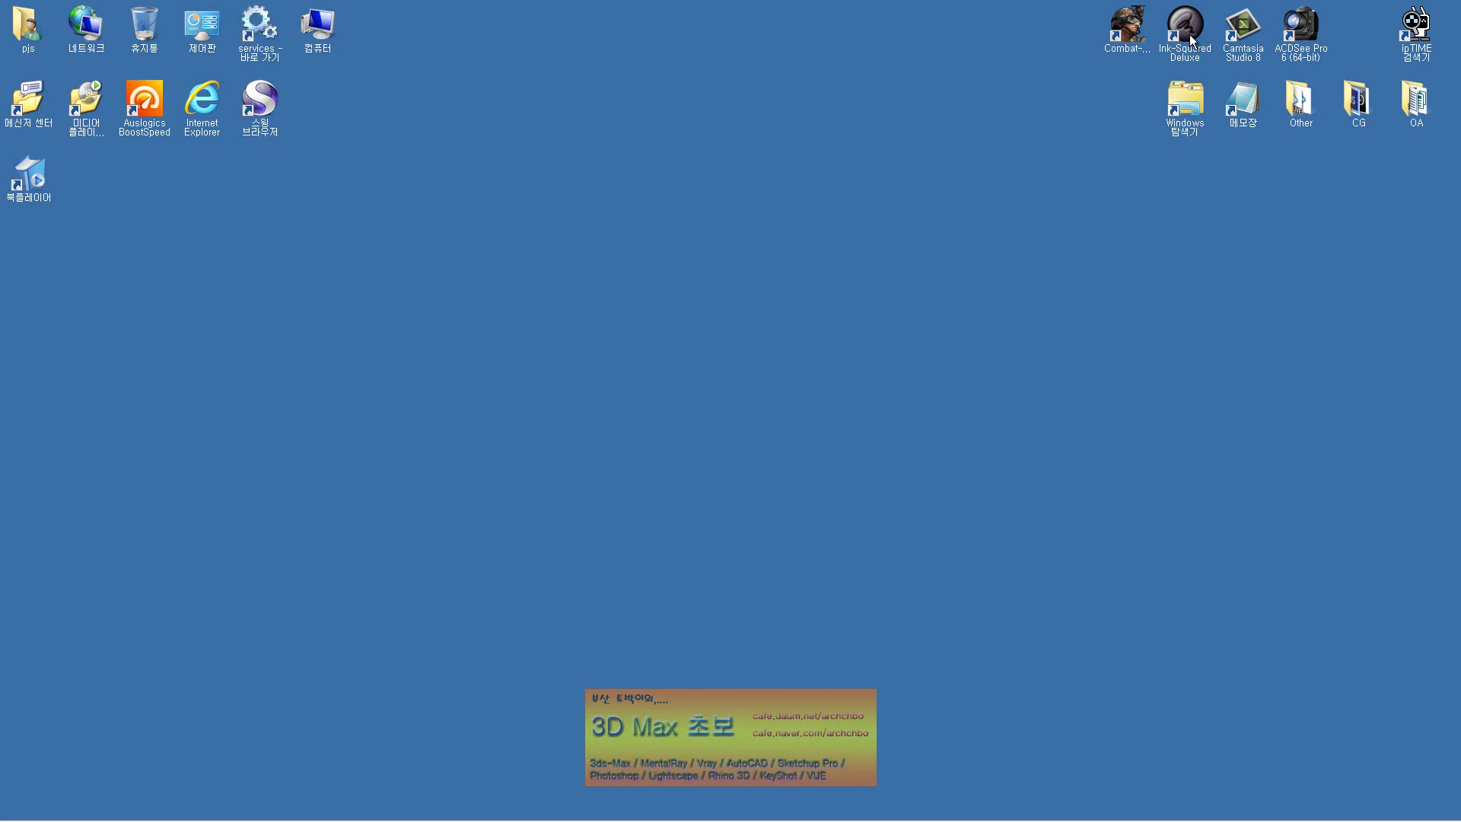
Launch Ink-Squared Deluxe and restore Photoshop showing the Hong Kong bus photo
double_click(1191, 38)
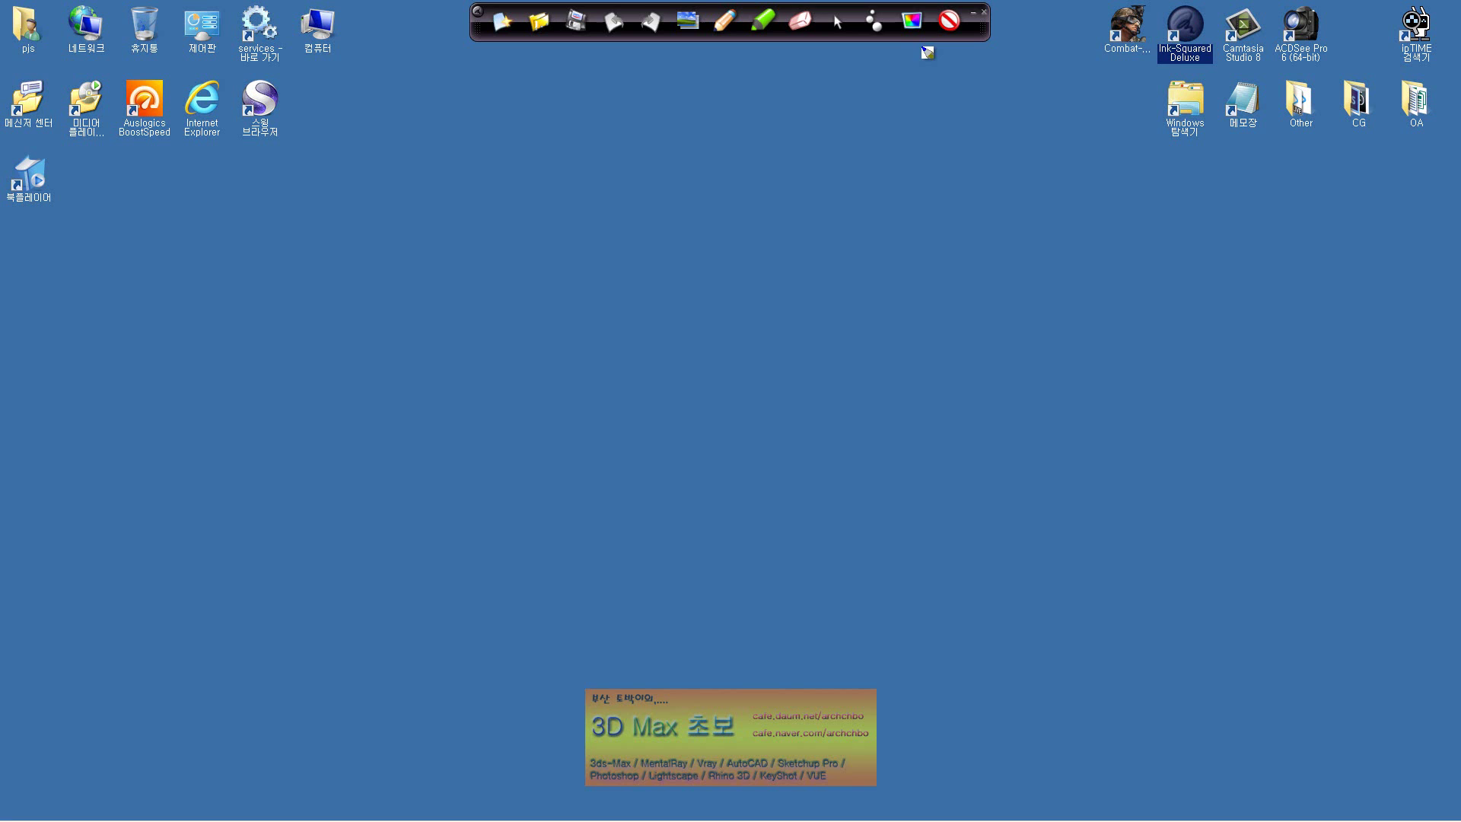
click(835, 24)
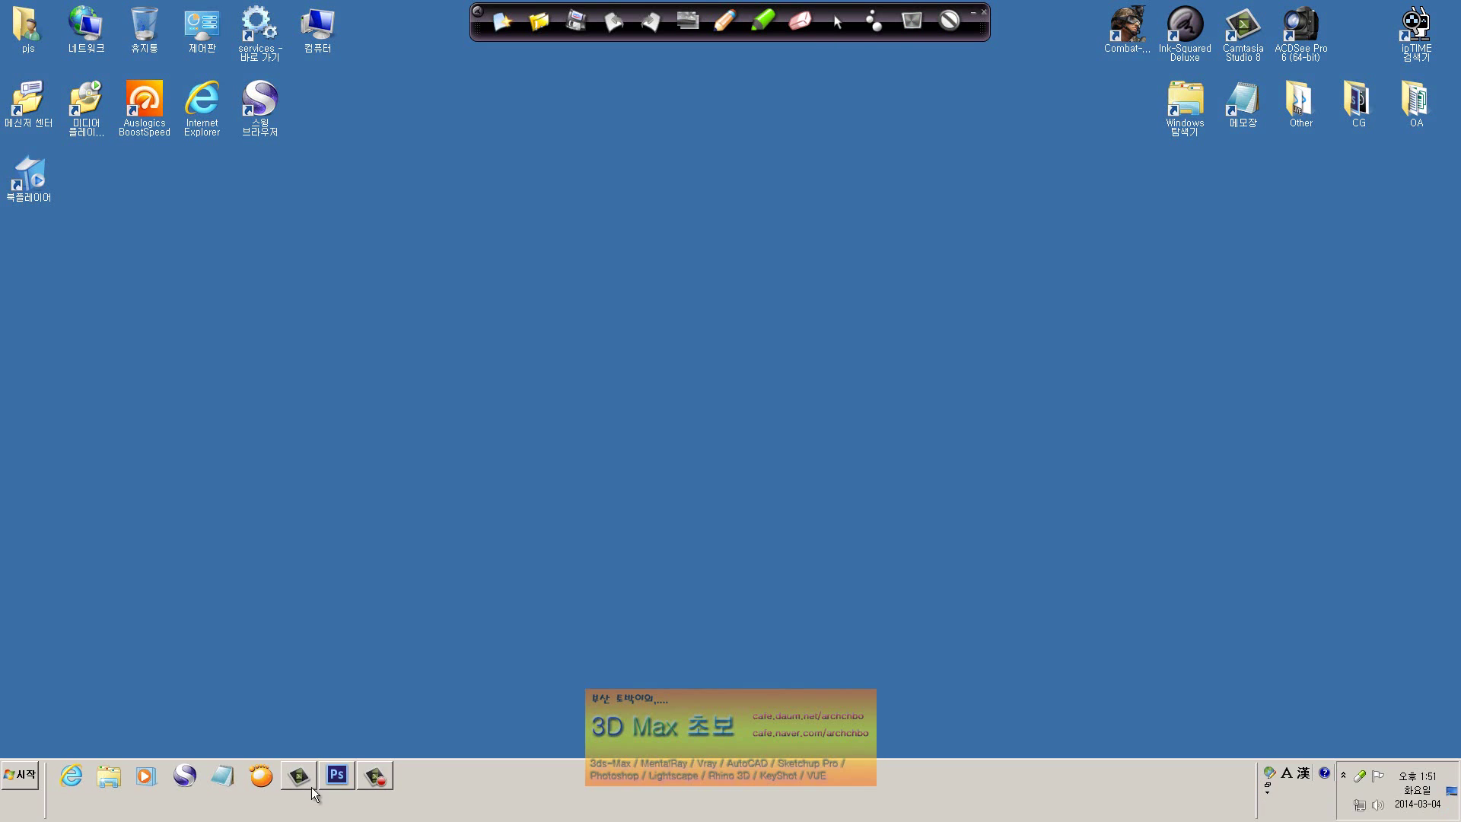
click(329, 791)
Open the Exposure adjustment at defaults and move its dialog to the upper left
click(103, 10)
mouse_move(125, 44)
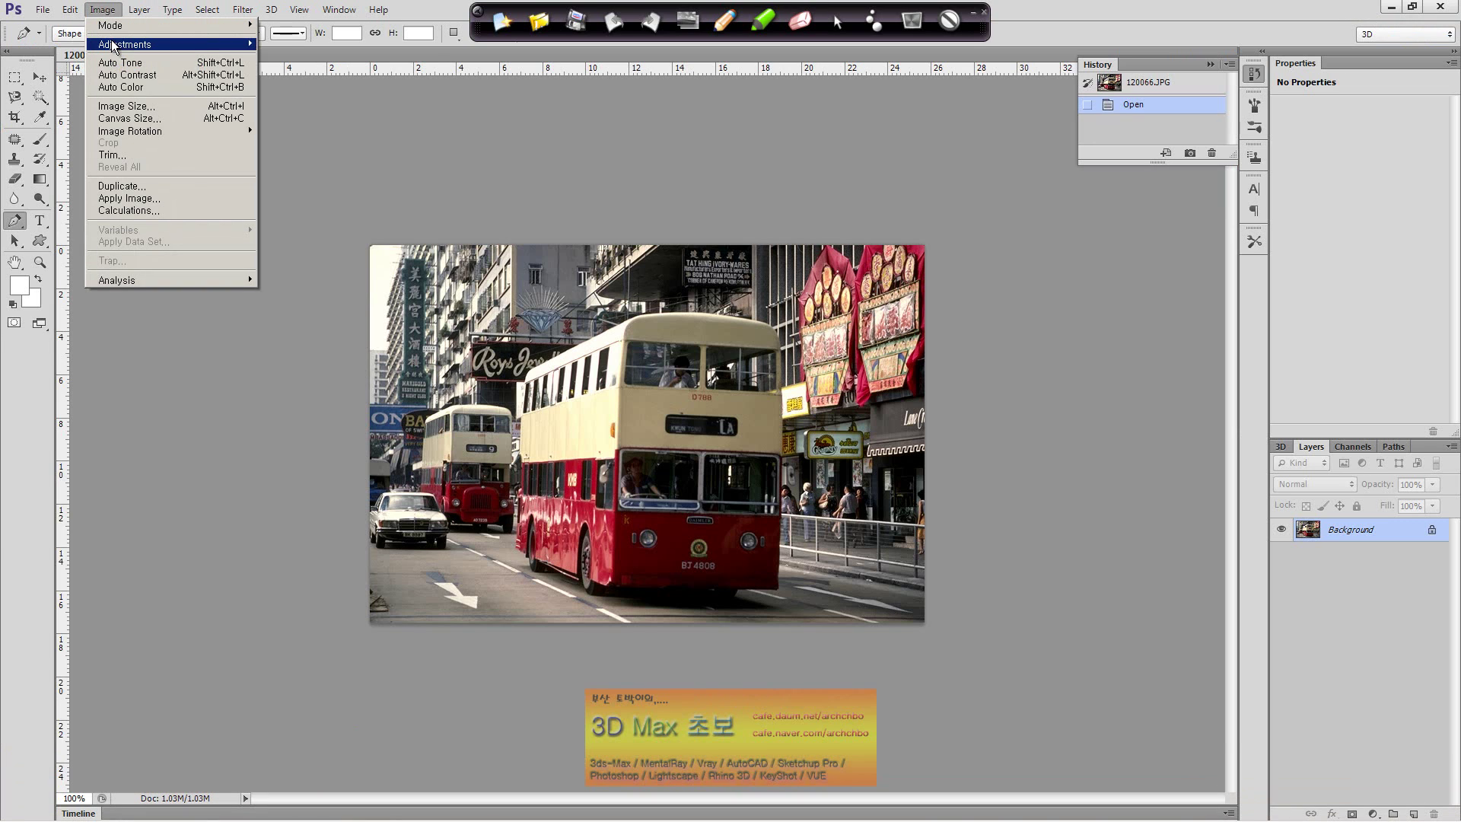
click(350, 81)
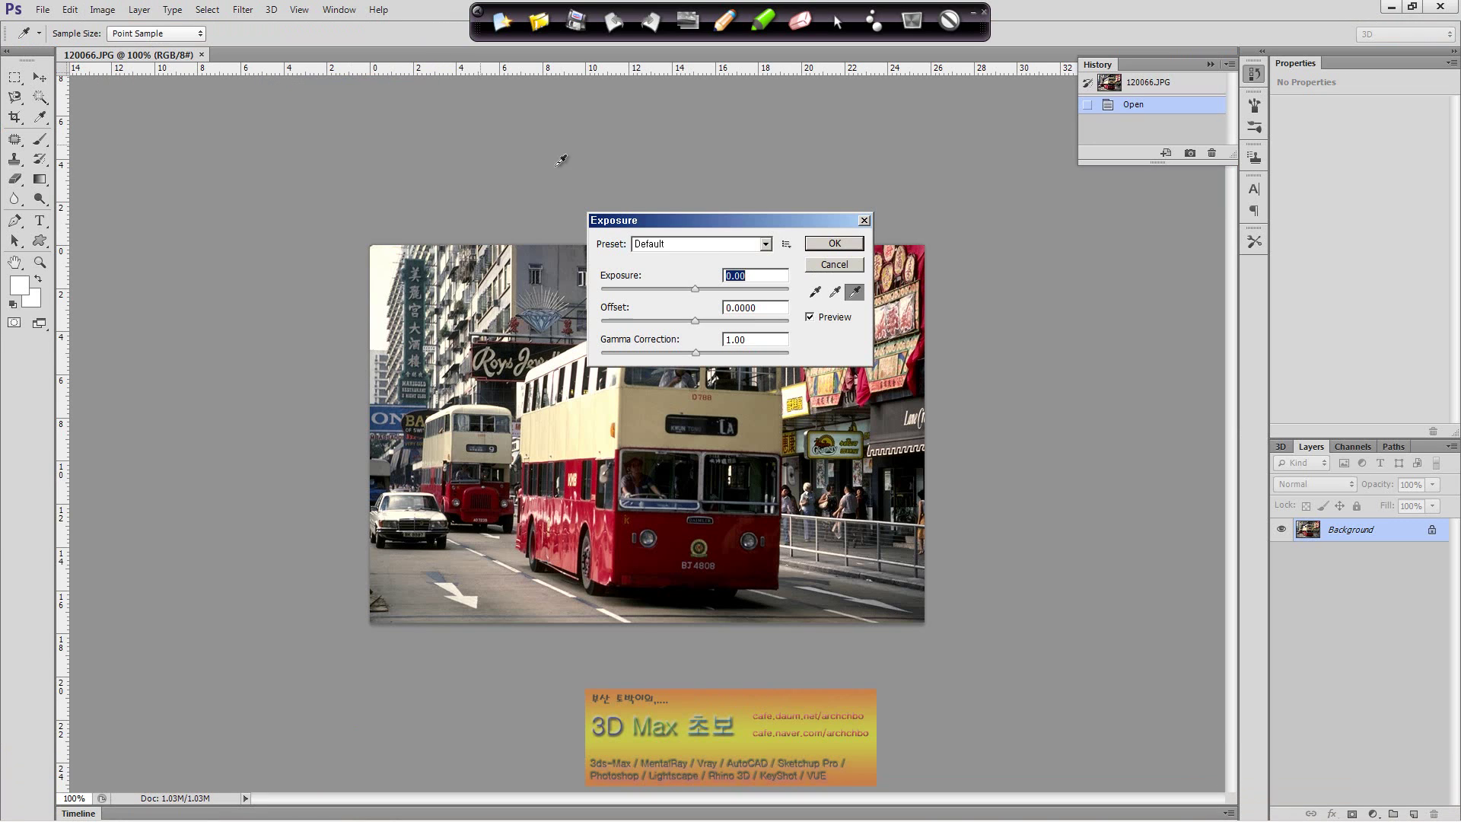
drag(709, 219, 239, 112)
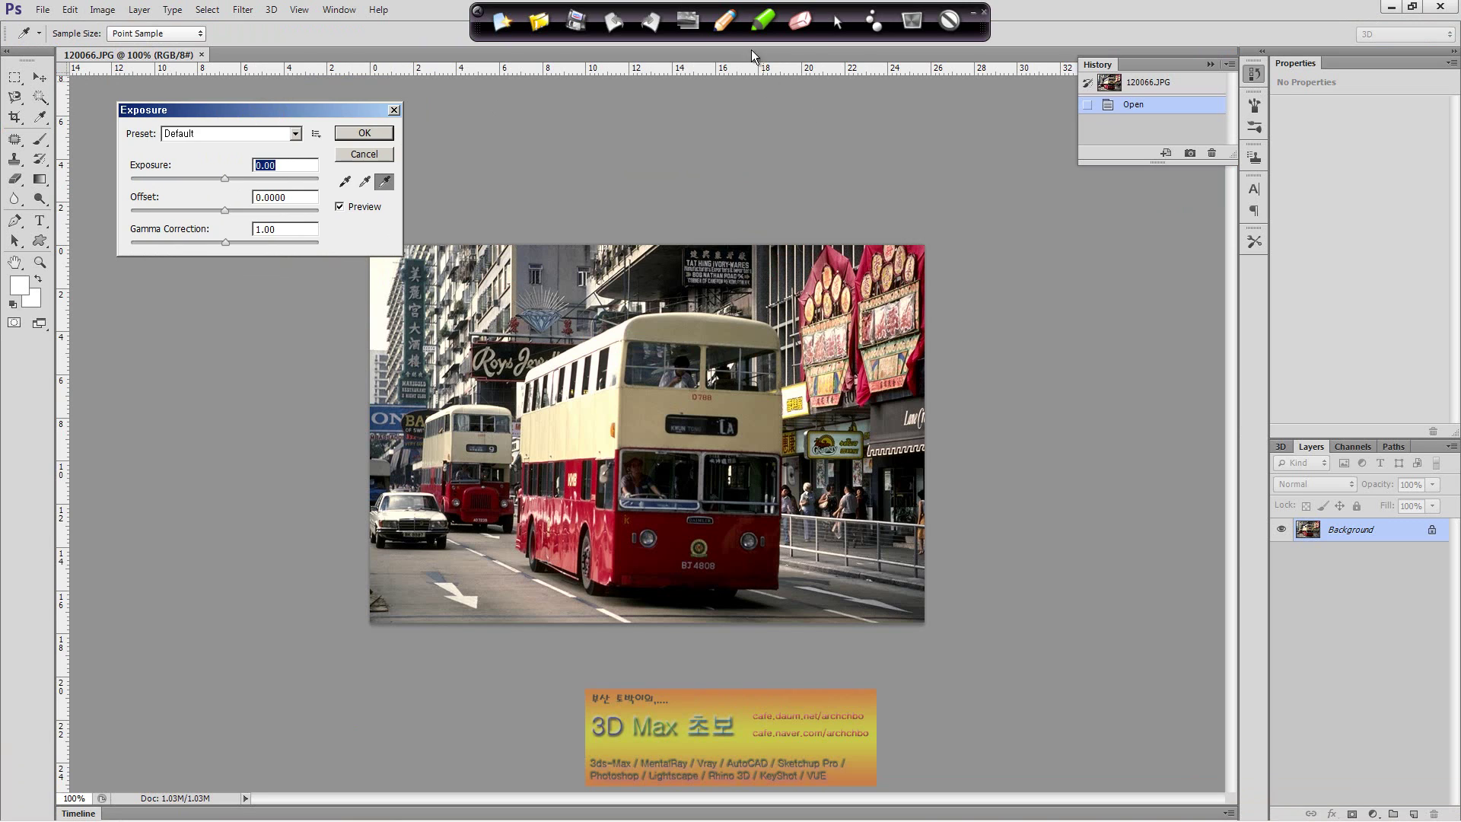
click(725, 21)
Handwrite '조리개: 일반' and the film-camera phrase over the grey workspace
mouse_move(560, 115)
mouse_down()
mouse_move(559, 152)
mouse_move(577, 143)
mouse_up()
mouse_move(584, 128)
mouse_down()
mouse_move(613, 151)
mouse_move(633, 141)
mouse_up()
drag(643, 107, 633, 181)
click(661, 126)
click(661, 137)
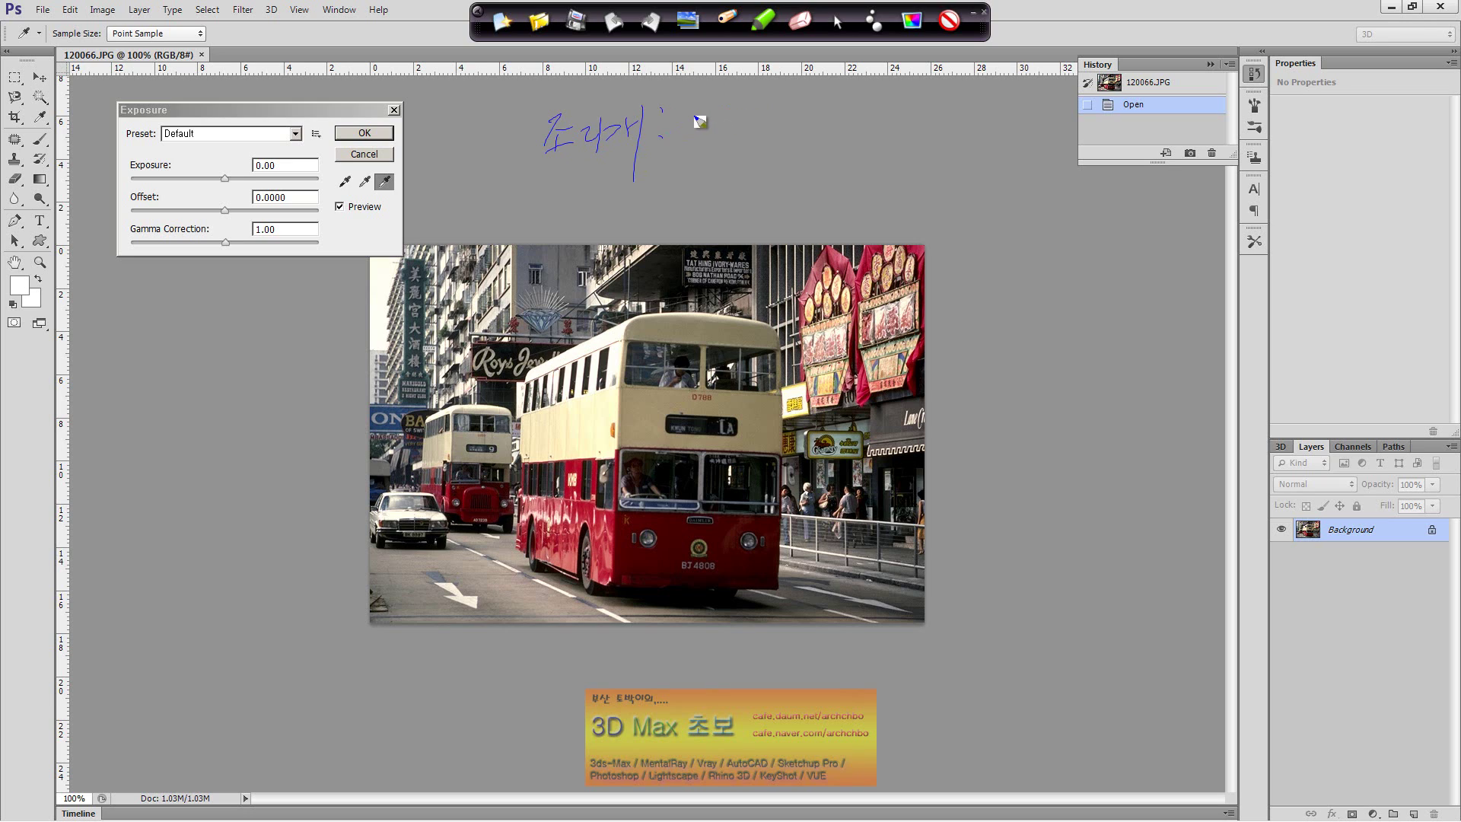
mouse_move(695, 114)
mouse_down()
mouse_move(694, 135)
mouse_move(719, 151)
mouse_move(771, 120)
mouse_move(782, 151)
mouse_up()
mouse_move(795, 116)
mouse_down()
mouse_move(795, 152)
mouse_move(851, 145)
mouse_up()
drag(858, 113, 856, 156)
Handwrite the next line about digital cameras controlling the amount of light
drag(700, 164, 707, 199)
mouse_move(713, 163)
mouse_down()
mouse_move(732, 206)
mouse_move(776, 207)
mouse_up()
mouse_move(776, 171)
mouse_down()
mouse_move(794, 219)
mouse_move(829, 199)
mouse_up()
mouse_move(836, 168)
mouse_down()
mouse_move(844, 210)
mouse_move(881, 181)
mouse_up()
drag(901, 132, 885, 200)
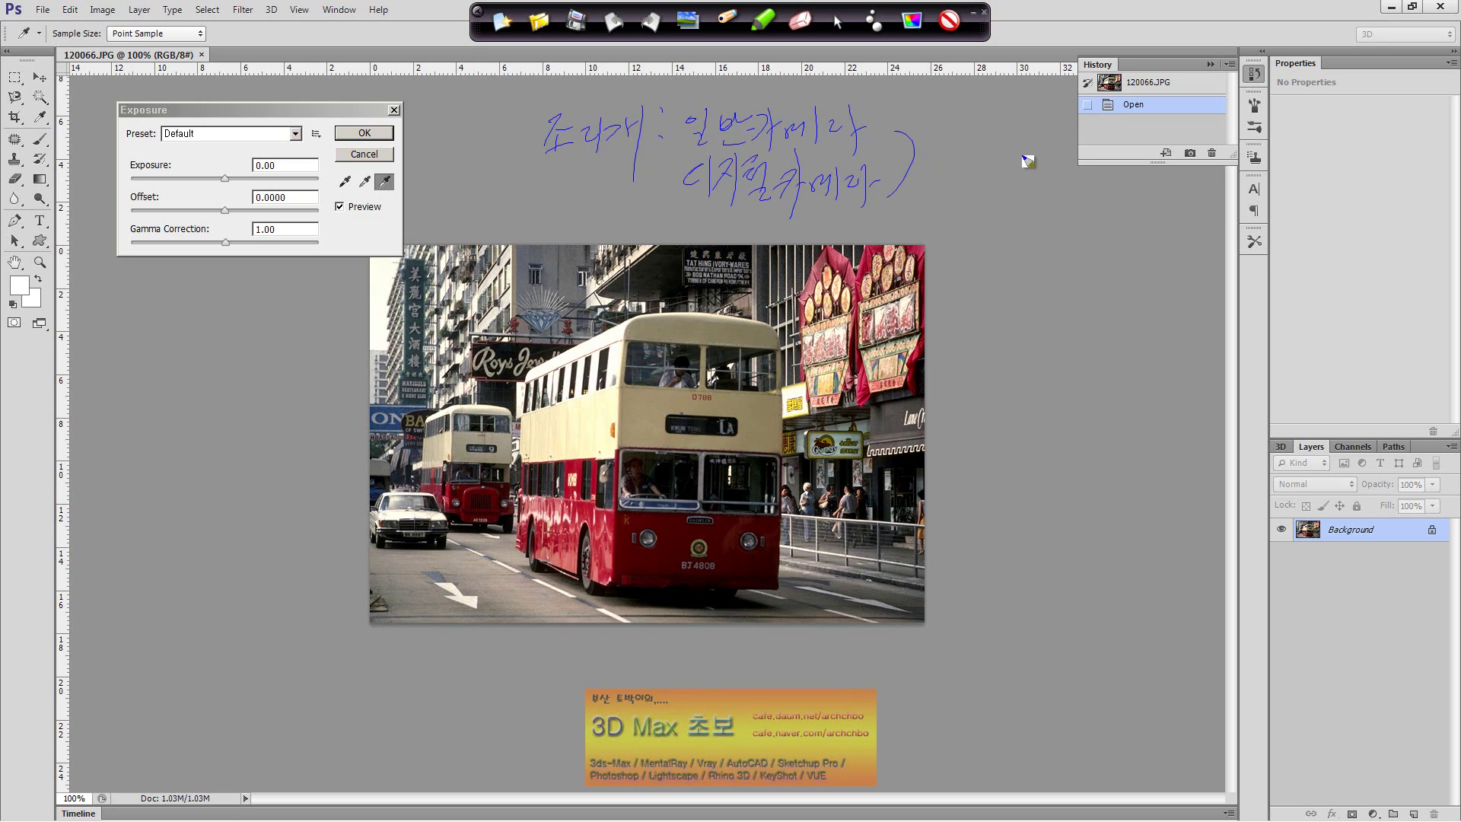
mouse_move(916, 137)
mouse_down()
mouse_move(929, 169)
mouse_move(949, 162)
mouse_up()
mouse_move(957, 135)
mouse_down()
mouse_move(957, 164)
mouse_move(986, 196)
mouse_up()
click(979, 152)
drag(1016, 144, 1036, 182)
mouse_move(1052, 143)
mouse_down()
mouse_move(1081, 149)
mouse_move(1081, 184)
mouse_up()
mouse_move(979, 223)
mouse_down()
mouse_move(1014, 245)
mouse_move(1087, 236)
mouse_move(1126, 252)
mouse_move(1163, 228)
mouse_move(1183, 297)
mouse_up()
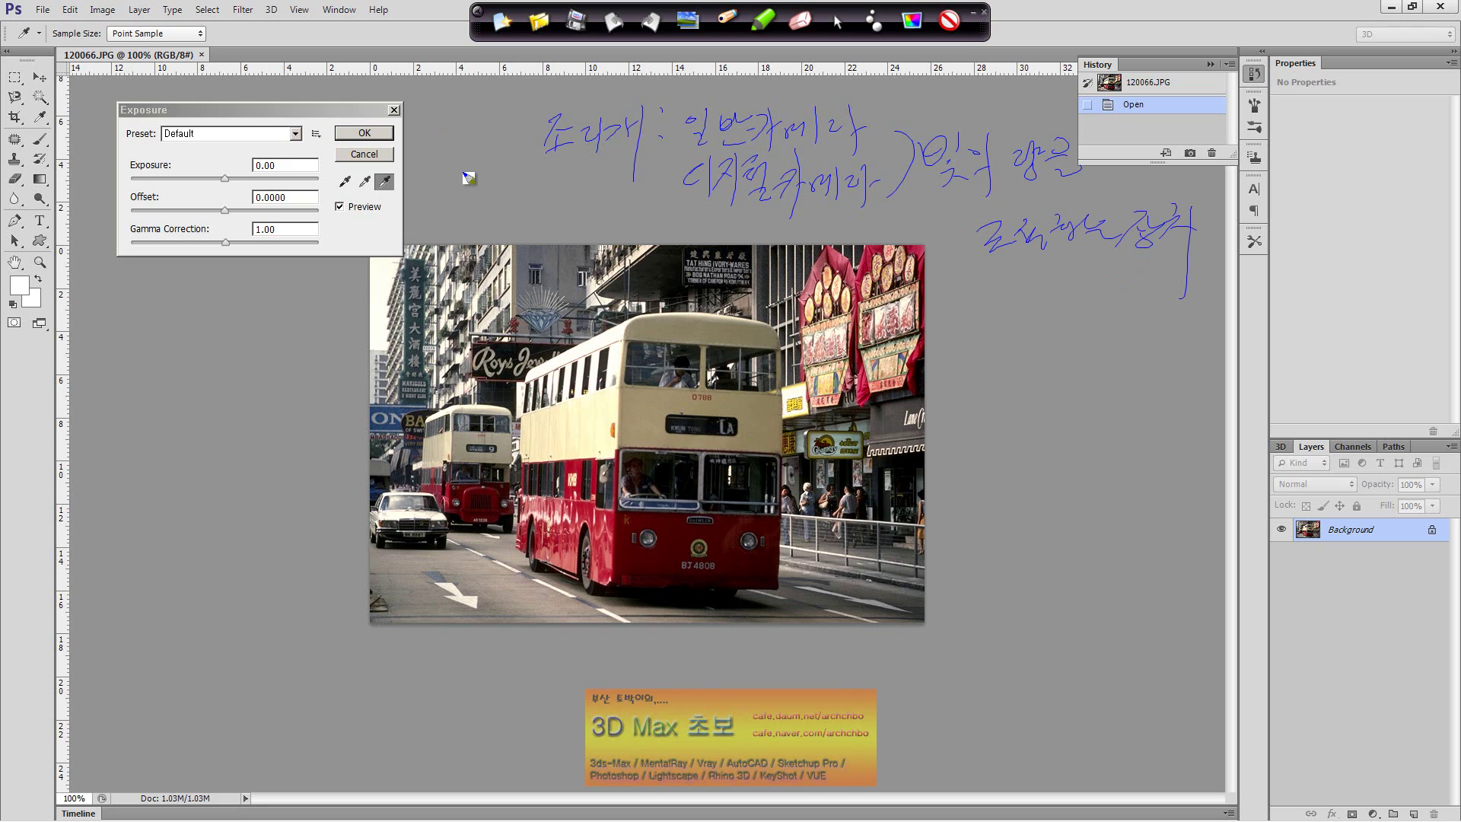
Handwrite the label 'Exposure' beside the aperture notes
drag(456, 169, 495, 266)
mouse_move(494, 196)
mouse_down()
mouse_move(578, 213)
mouse_move(600, 192)
mouse_move(622, 207)
mouse_up()
drag(626, 177, 624, 204)
click(654, 206)
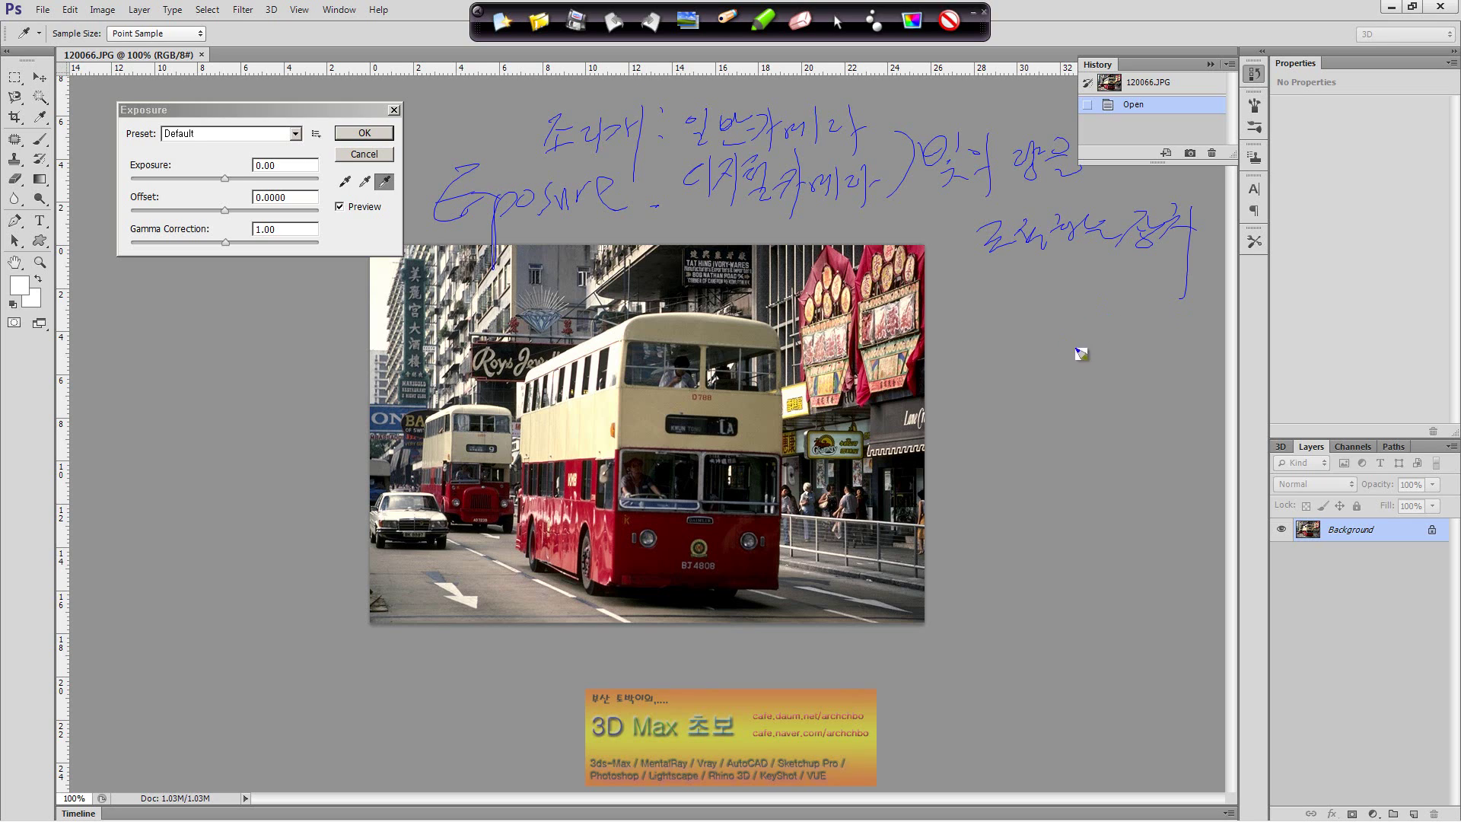
Sketch a boxed aperture-iris diagram with blade lines right of the photo
mouse_move(1091, 323)
mouse_down()
mouse_move(1037, 318)
mouse_move(1091, 308)
mouse_up()
mouse_move(947, 268)
mouse_down()
mouse_move(1116, 267)
mouse_move(1179, 454)
mouse_move(957, 297)
mouse_move(1192, 466)
mouse_up()
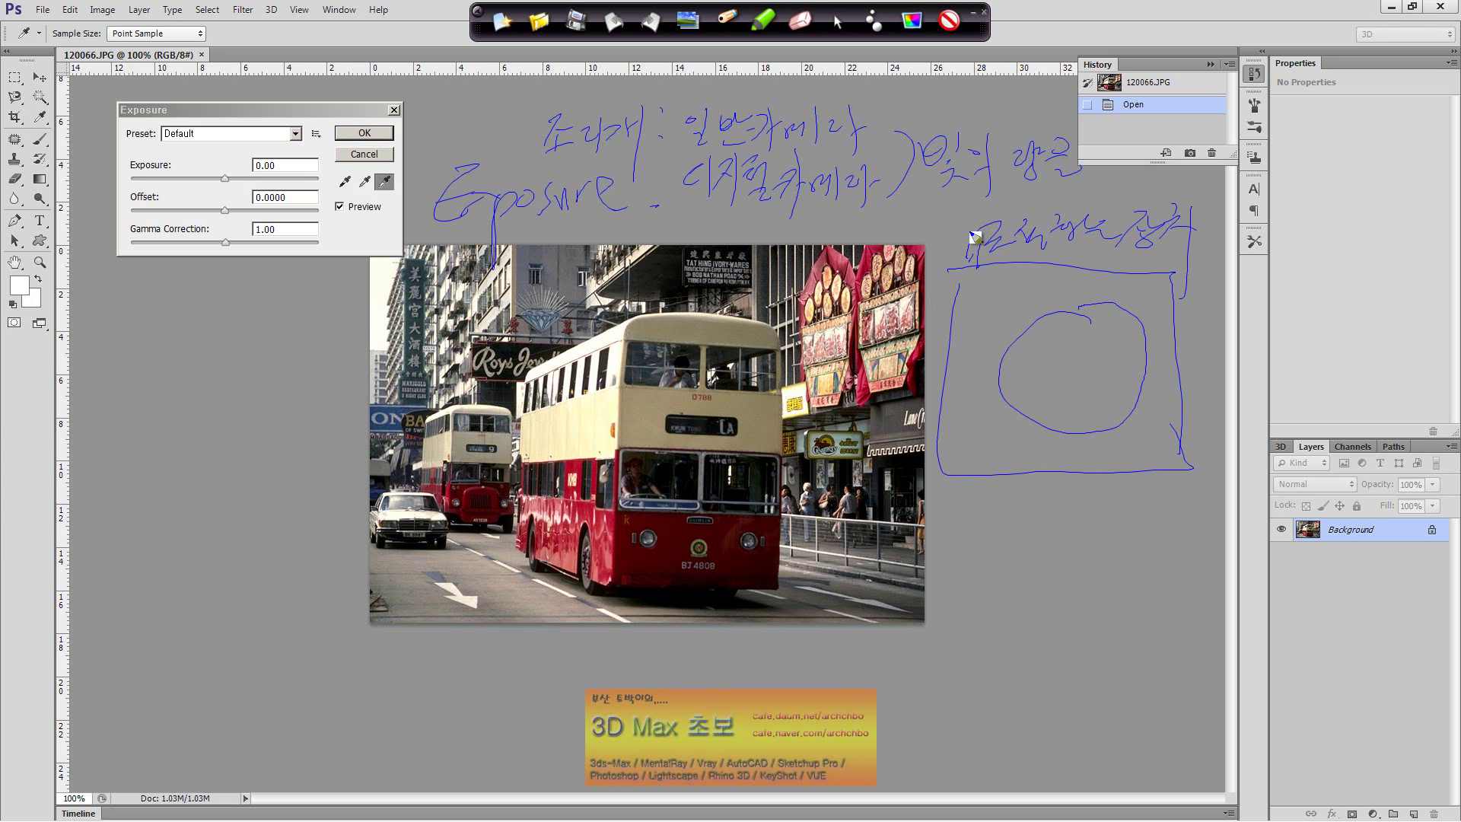
drag(963, 235, 960, 279)
drag(1059, 314, 1145, 396)
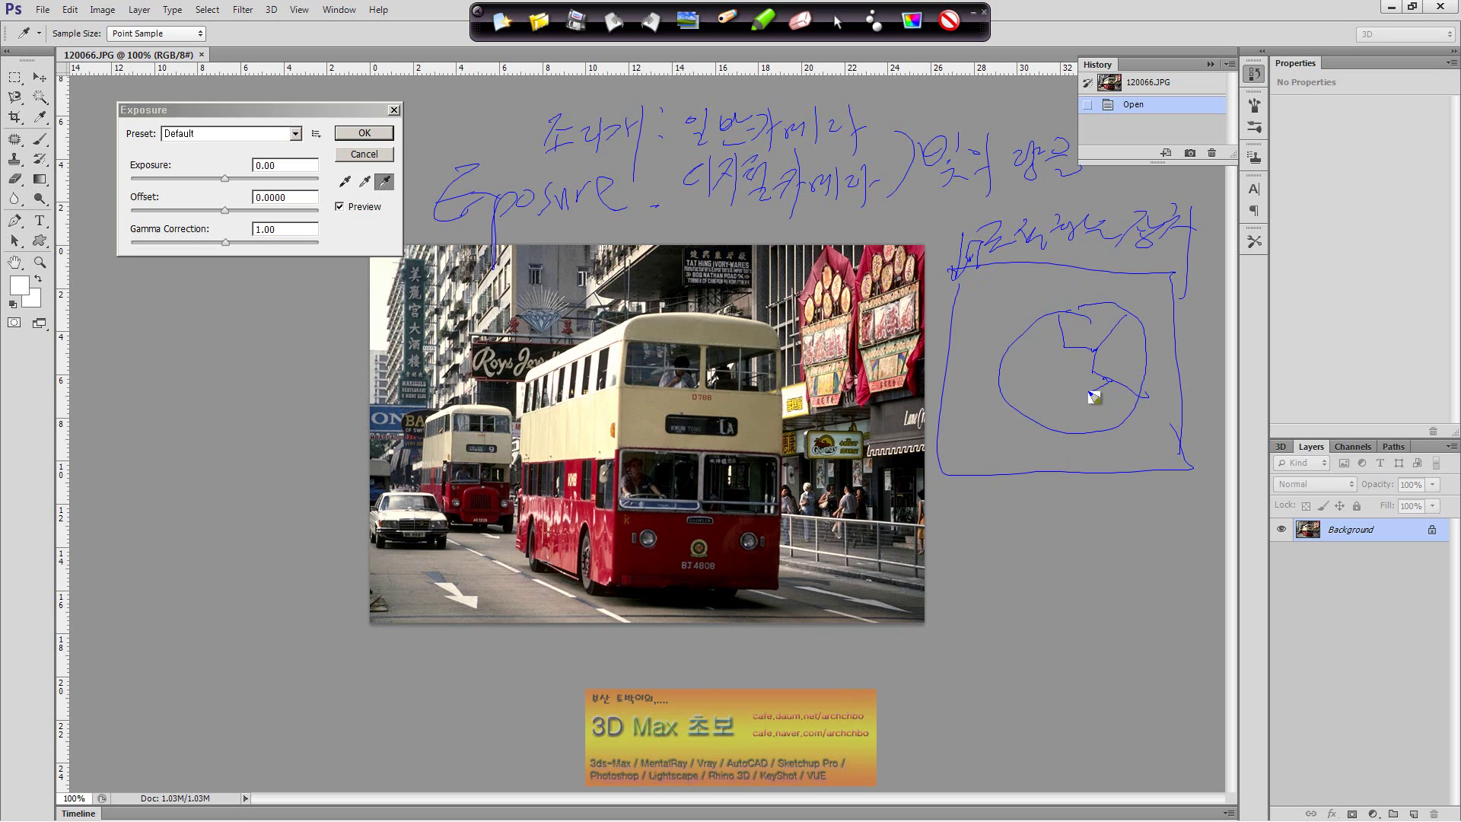
mouse_move(1113, 385)
mouse_down()
mouse_move(1071, 440)
mouse_move(1053, 382)
mouse_move(1003, 404)
mouse_move(1045, 354)
mouse_move(1033, 308)
mouse_move(1003, 325)
mouse_move(1028, 341)
mouse_up()
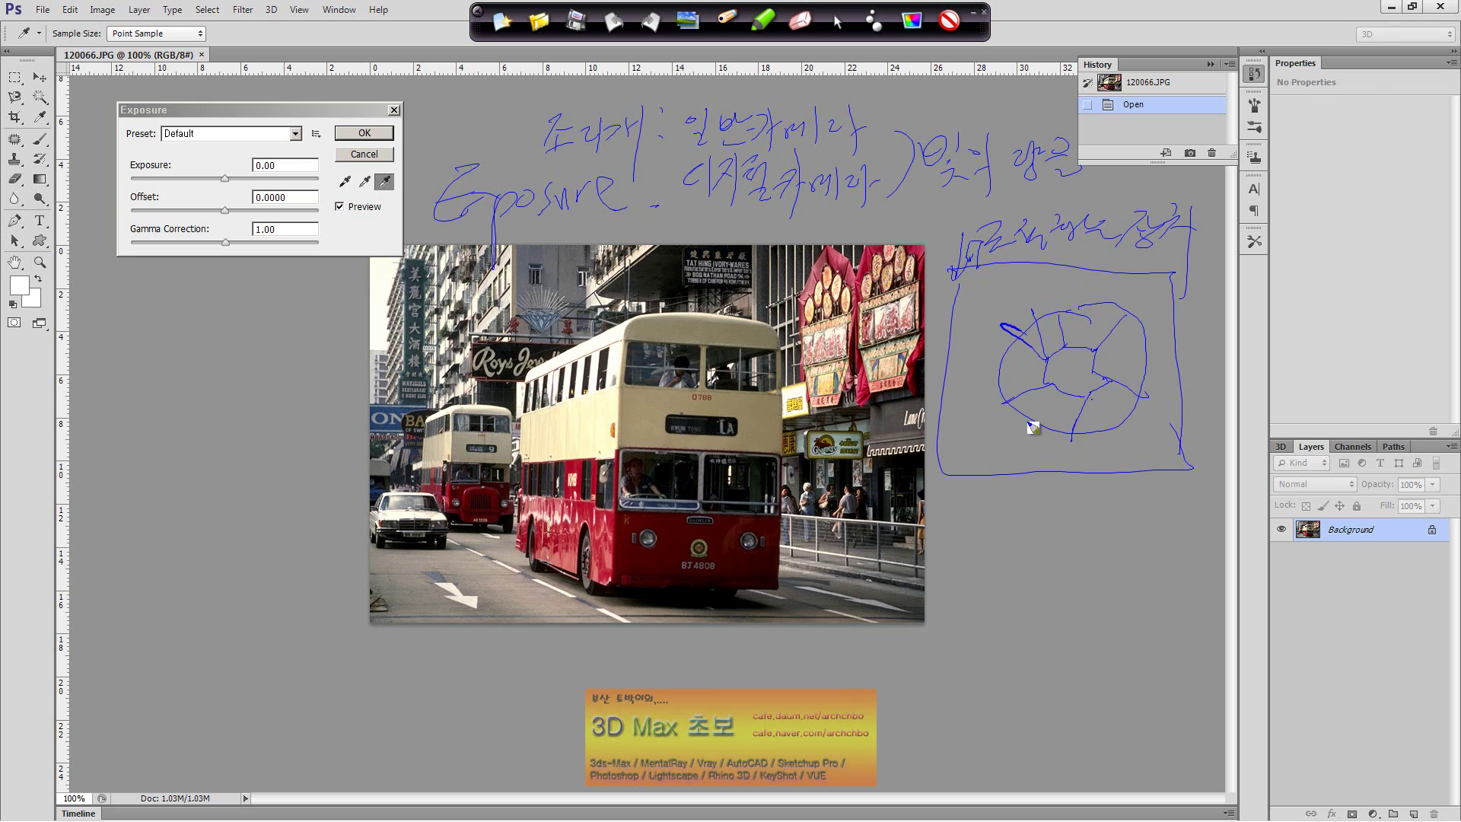
Add arrows to the iris, underline the notes, then wipe all annotations
mouse_move(1039, 421)
mouse_down()
mouse_move(986, 449)
mouse_move(1006, 446)
mouse_up()
mouse_move(994, 453)
mouse_down()
mouse_move(1062, 409)
mouse_move(1075, 378)
mouse_move(1011, 469)
mouse_up()
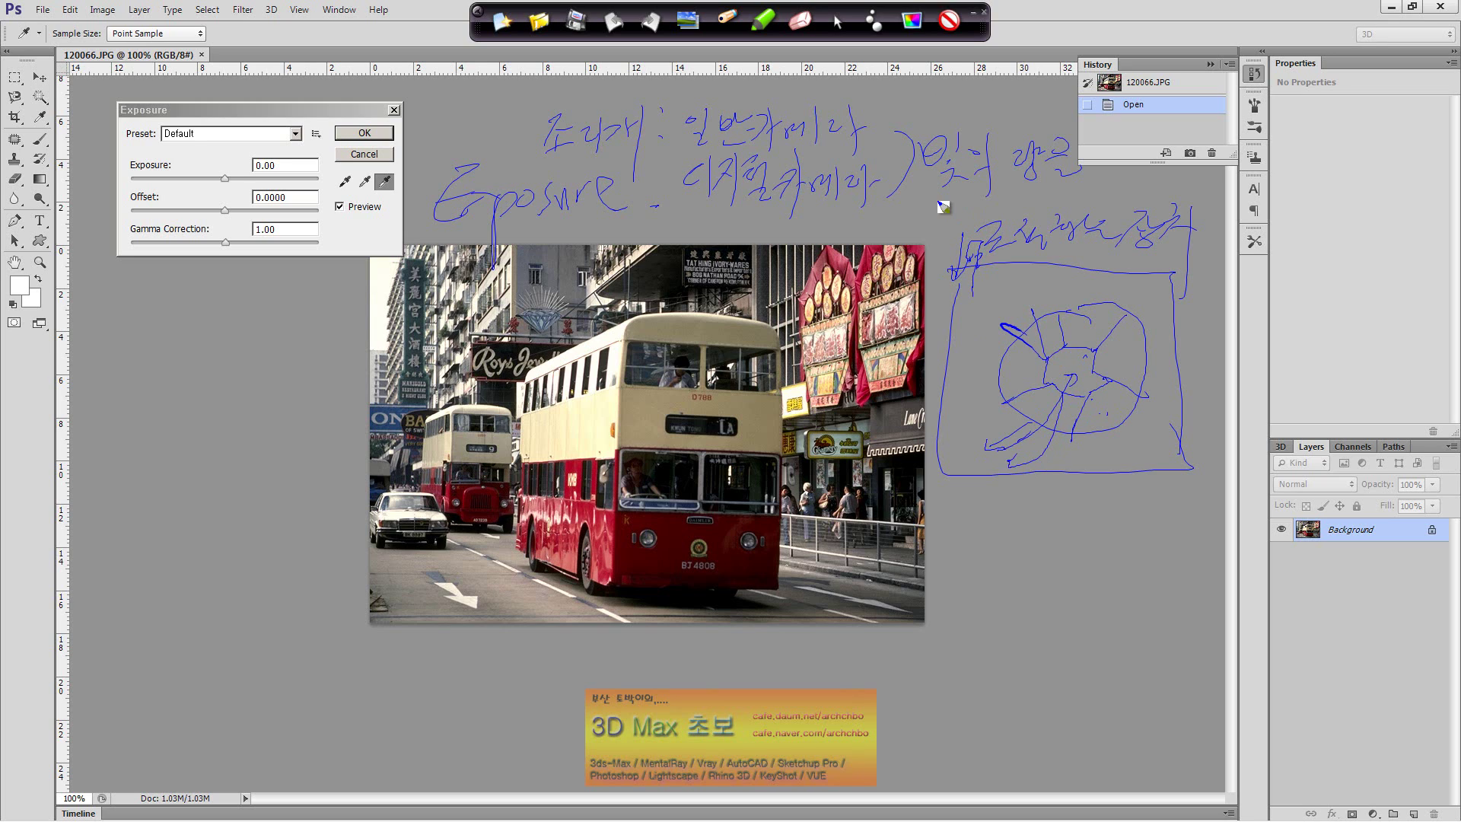
drag(931, 204, 1151, 187)
drag(960, 253, 1215, 245)
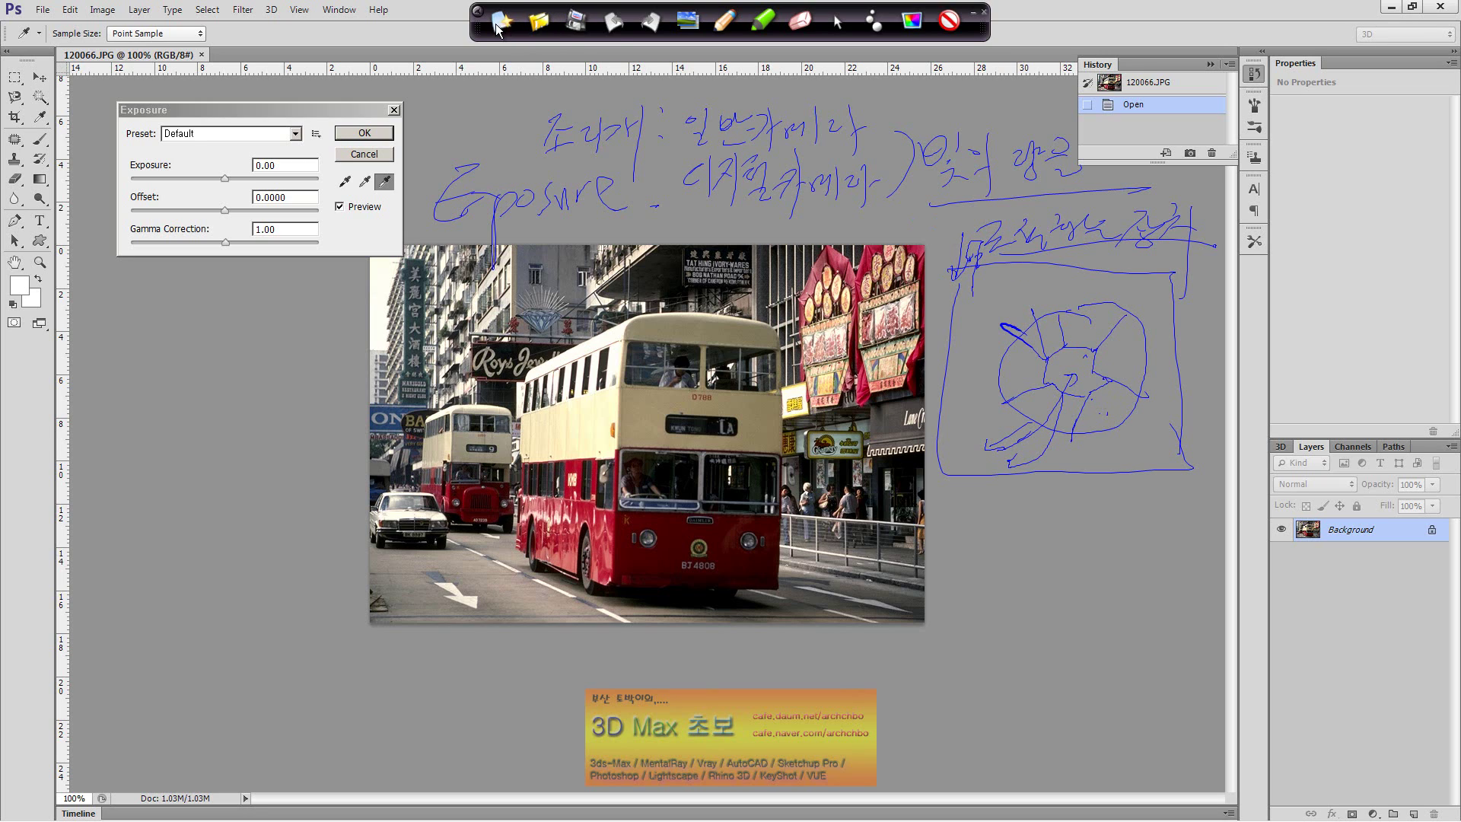
click(615, 21)
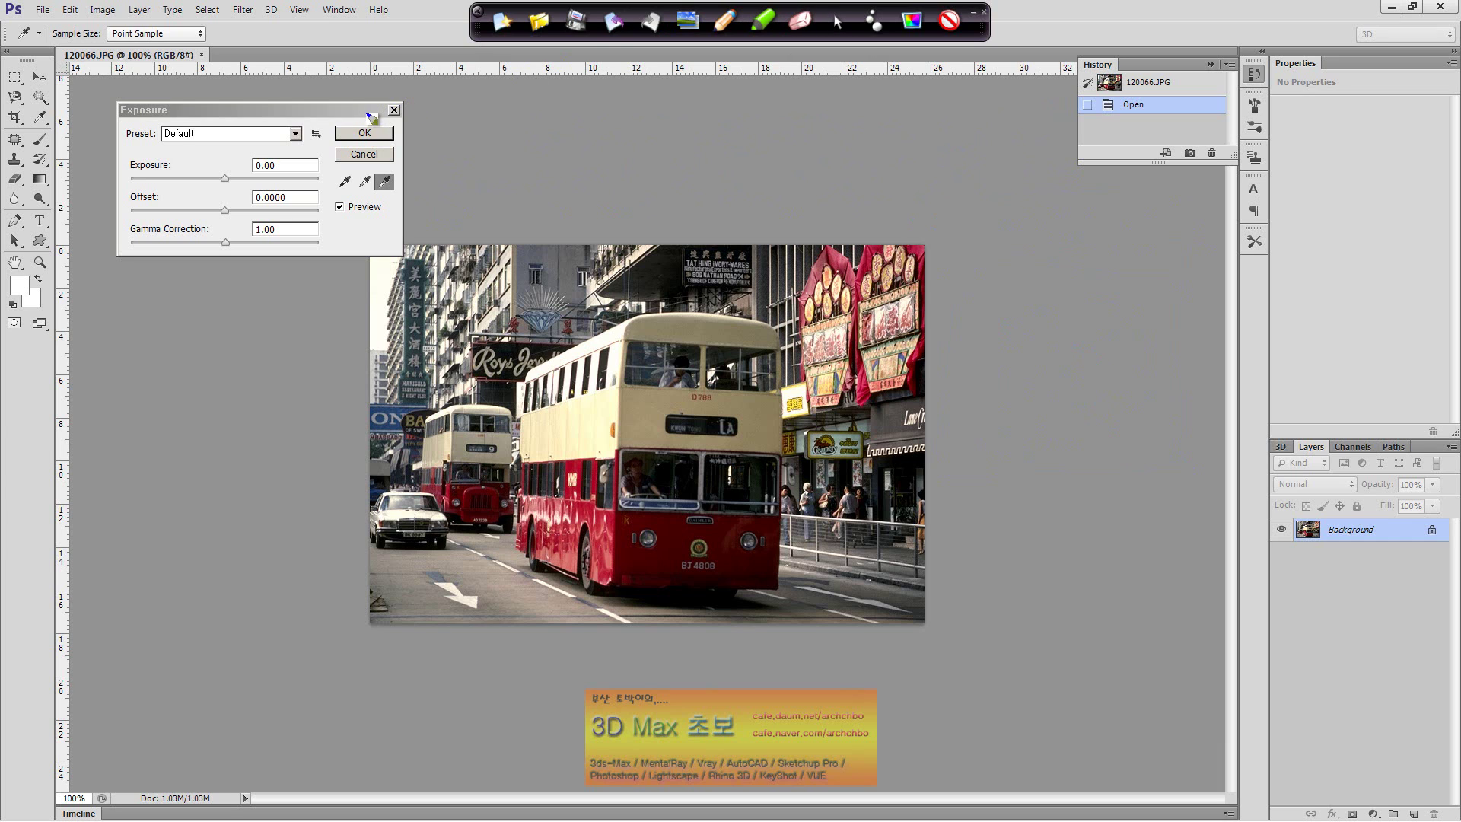
click(367, 113)
click(835, 22)
click(353, 110)
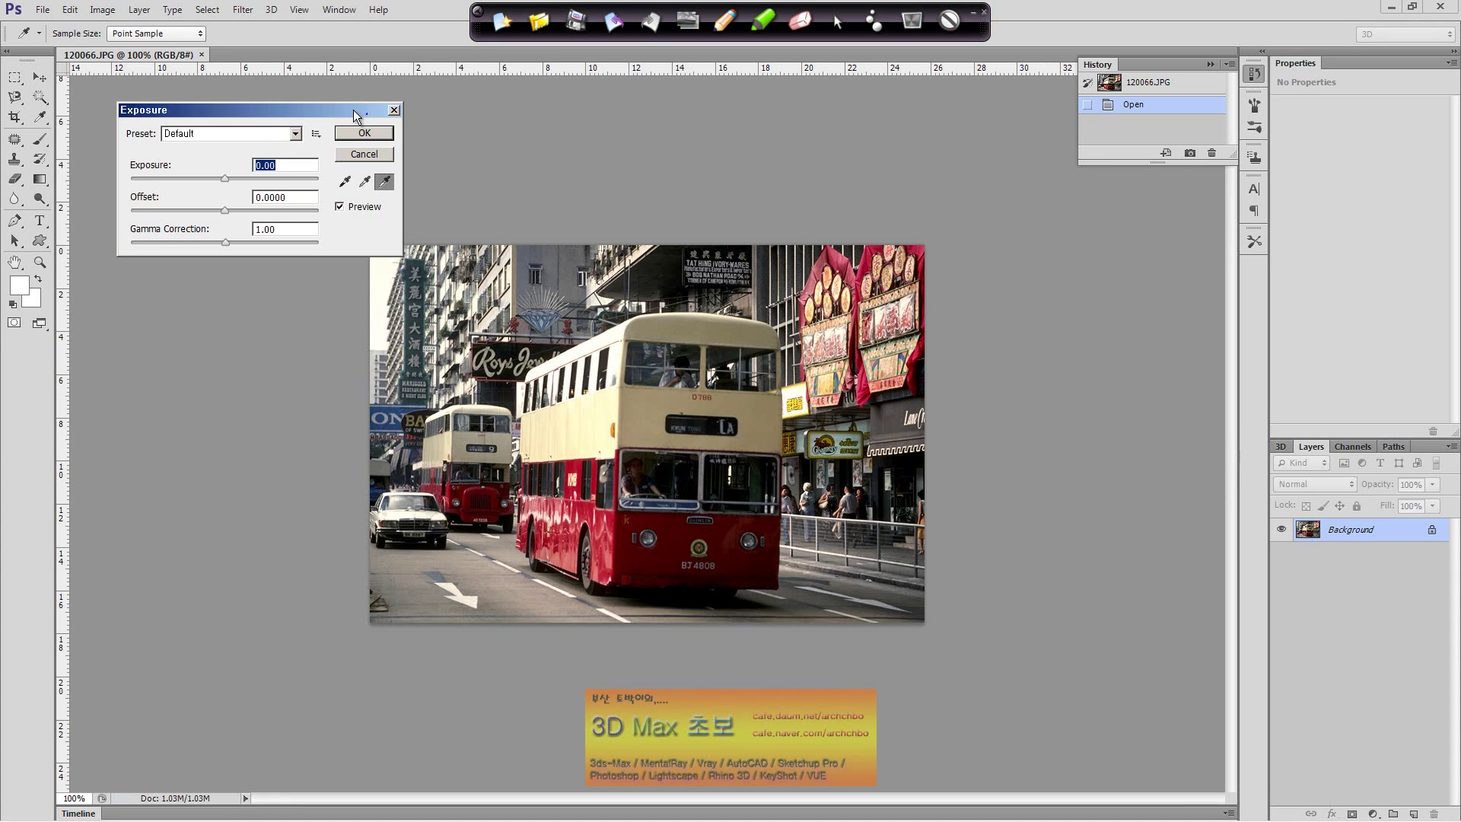
drag(353, 113, 330, 106)
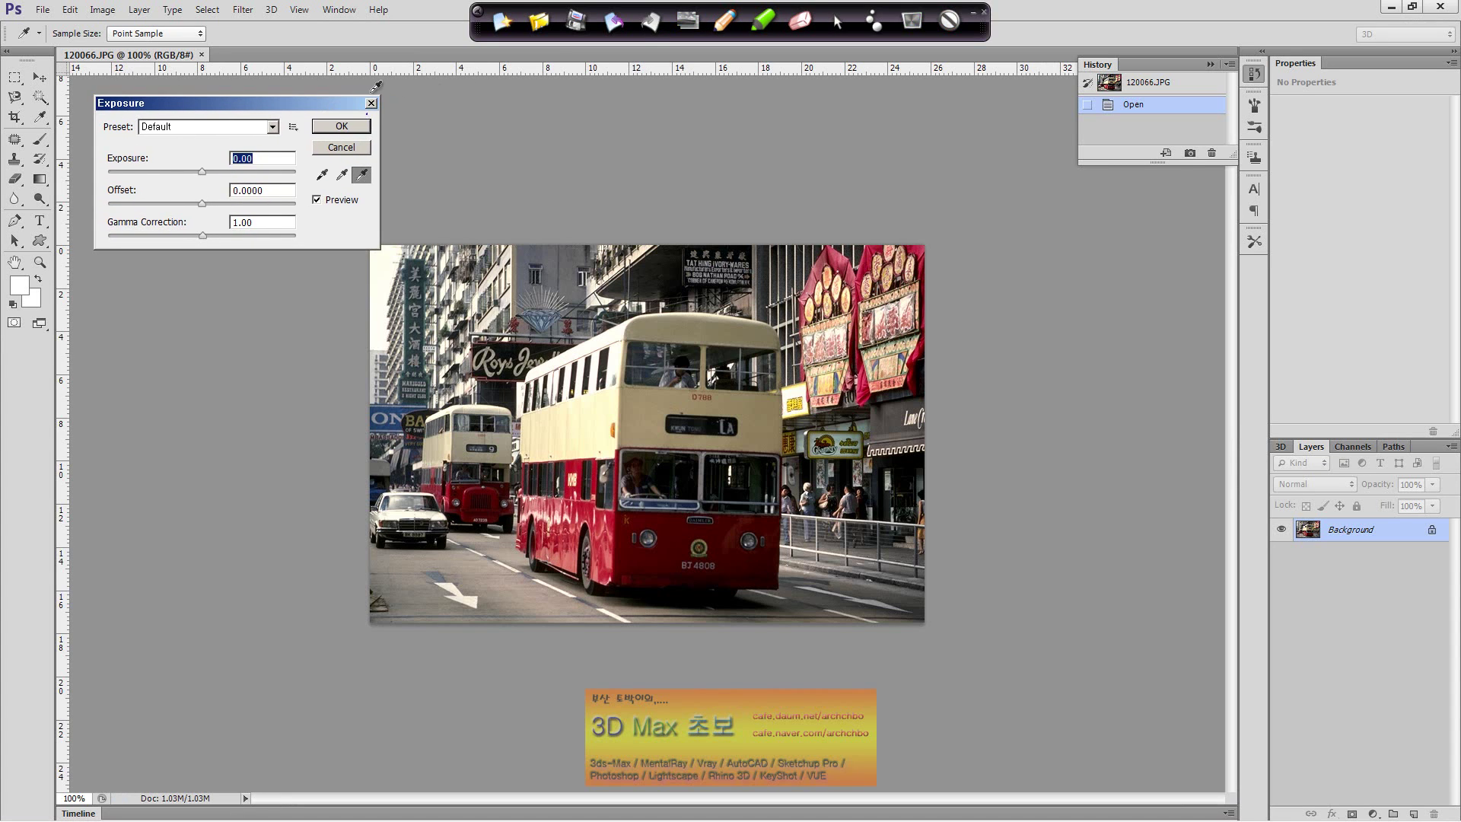
click(912, 19)
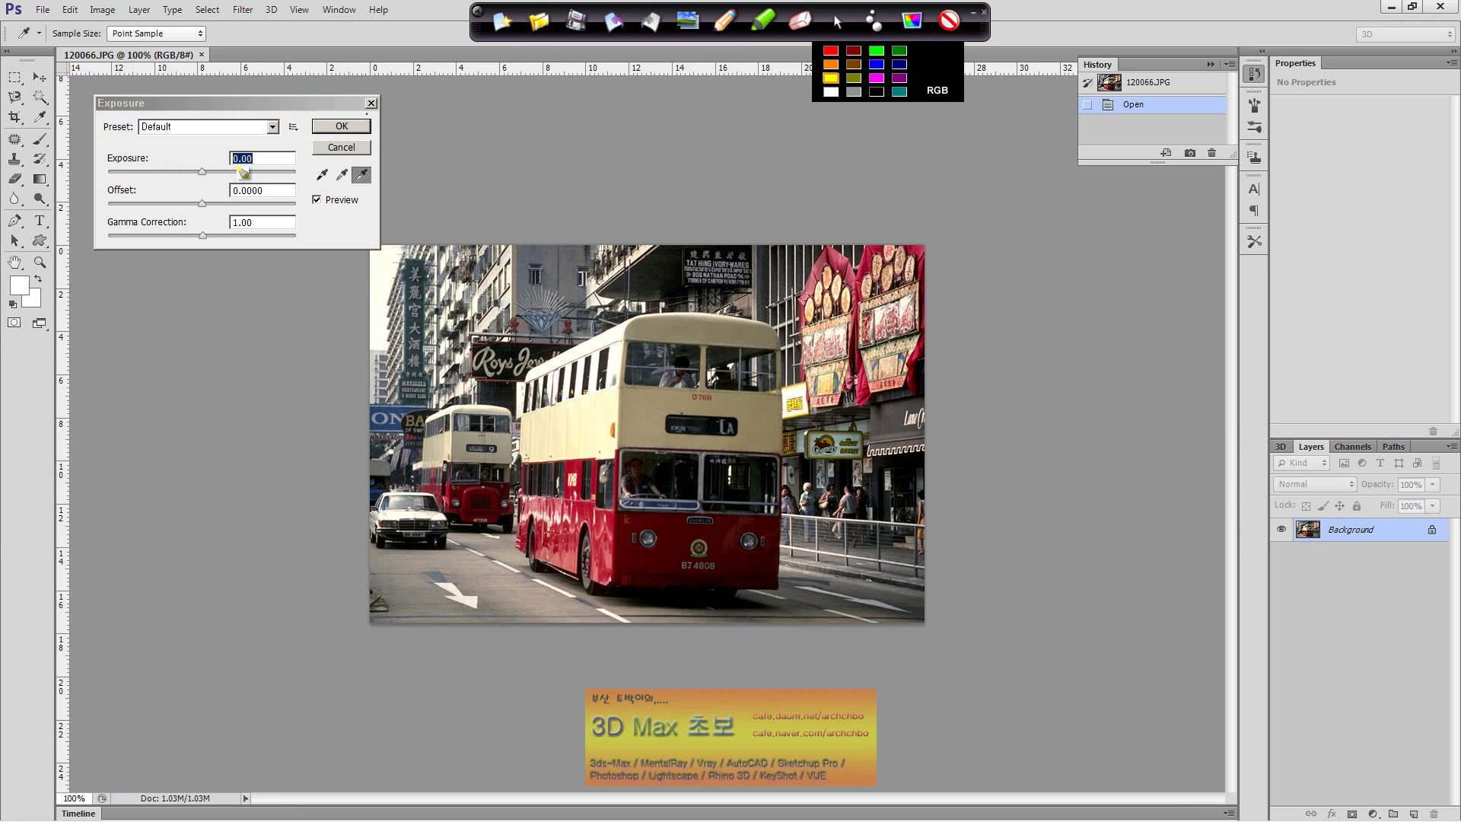
click(834, 23)
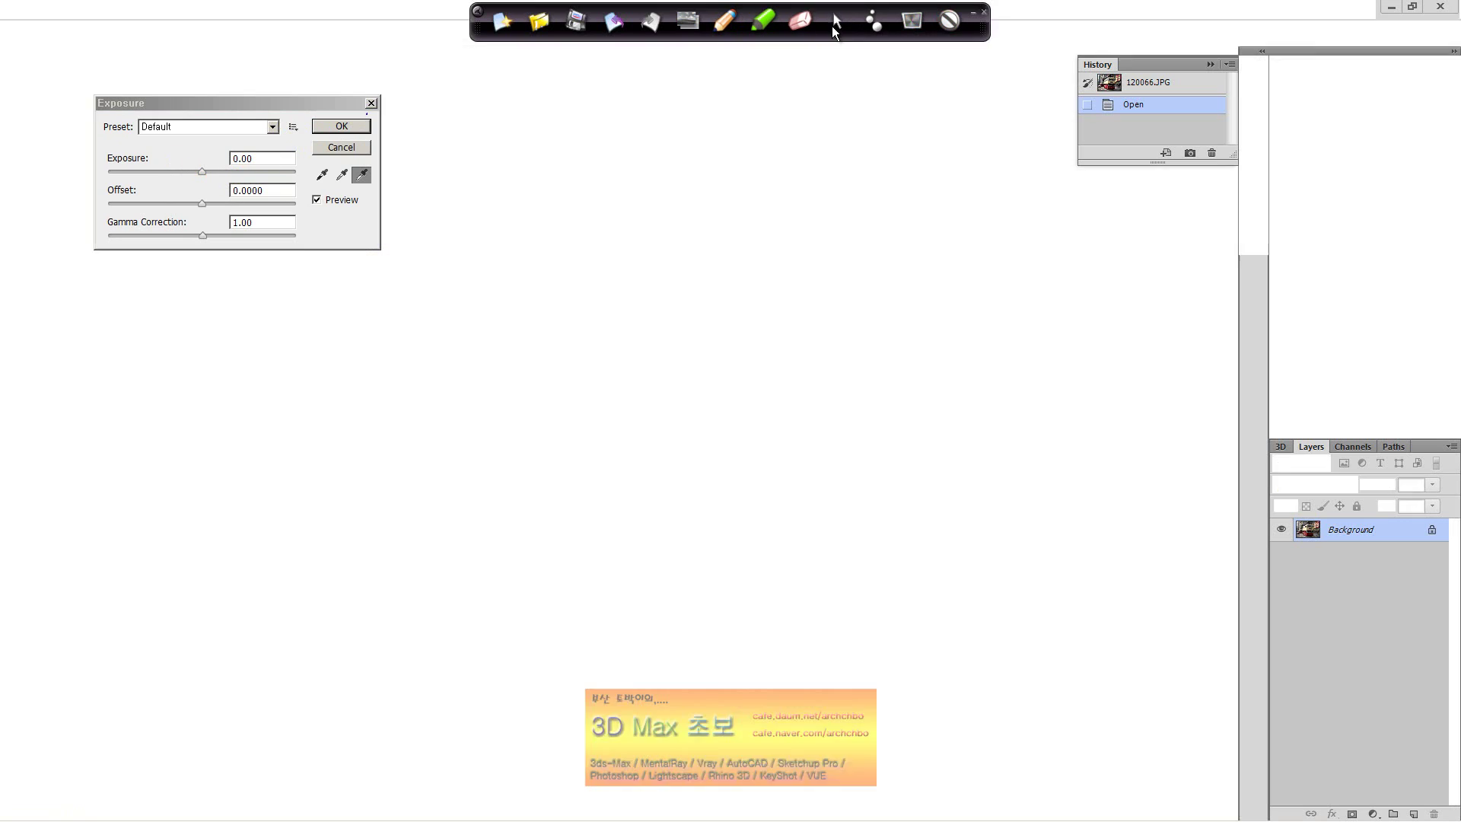
click(198, 176)
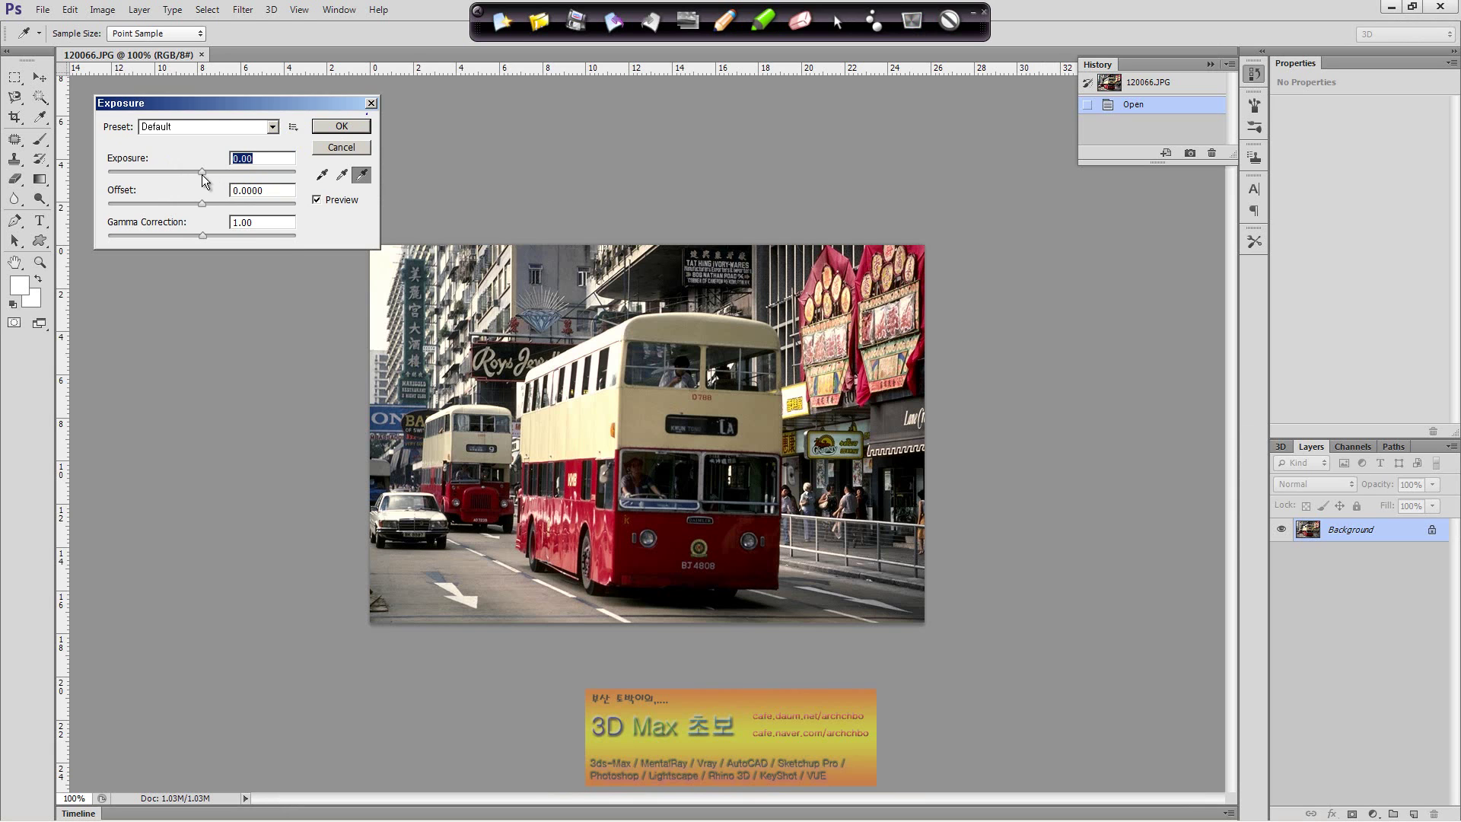
Preview Exposure pushed to blown-out white, then bring it back to +0.38
drag(203, 174, 282, 170)
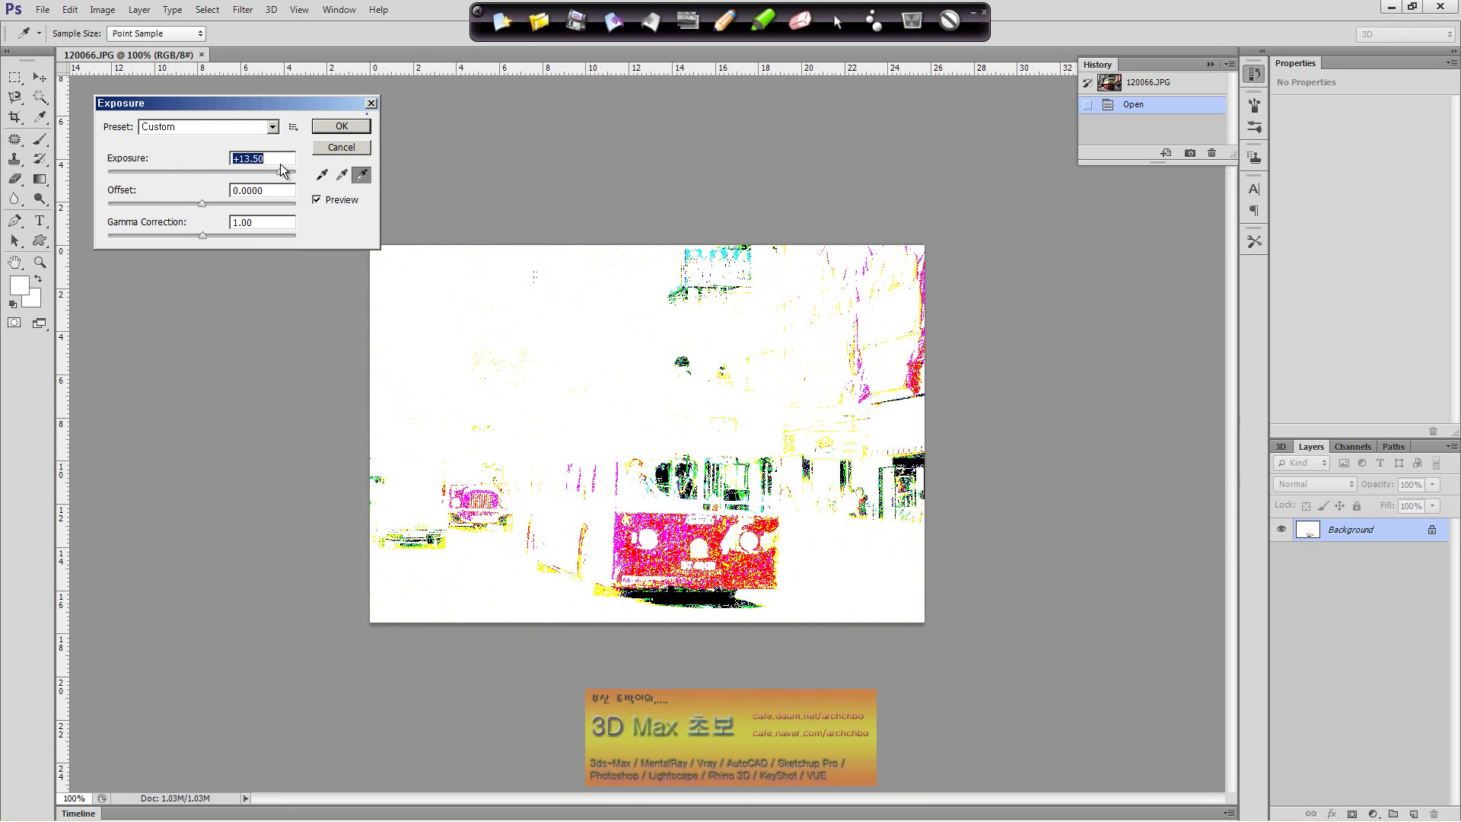
mouse_move(289, 167)
mouse_down()
mouse_move(117, 183)
mouse_move(203, 175)
mouse_up()
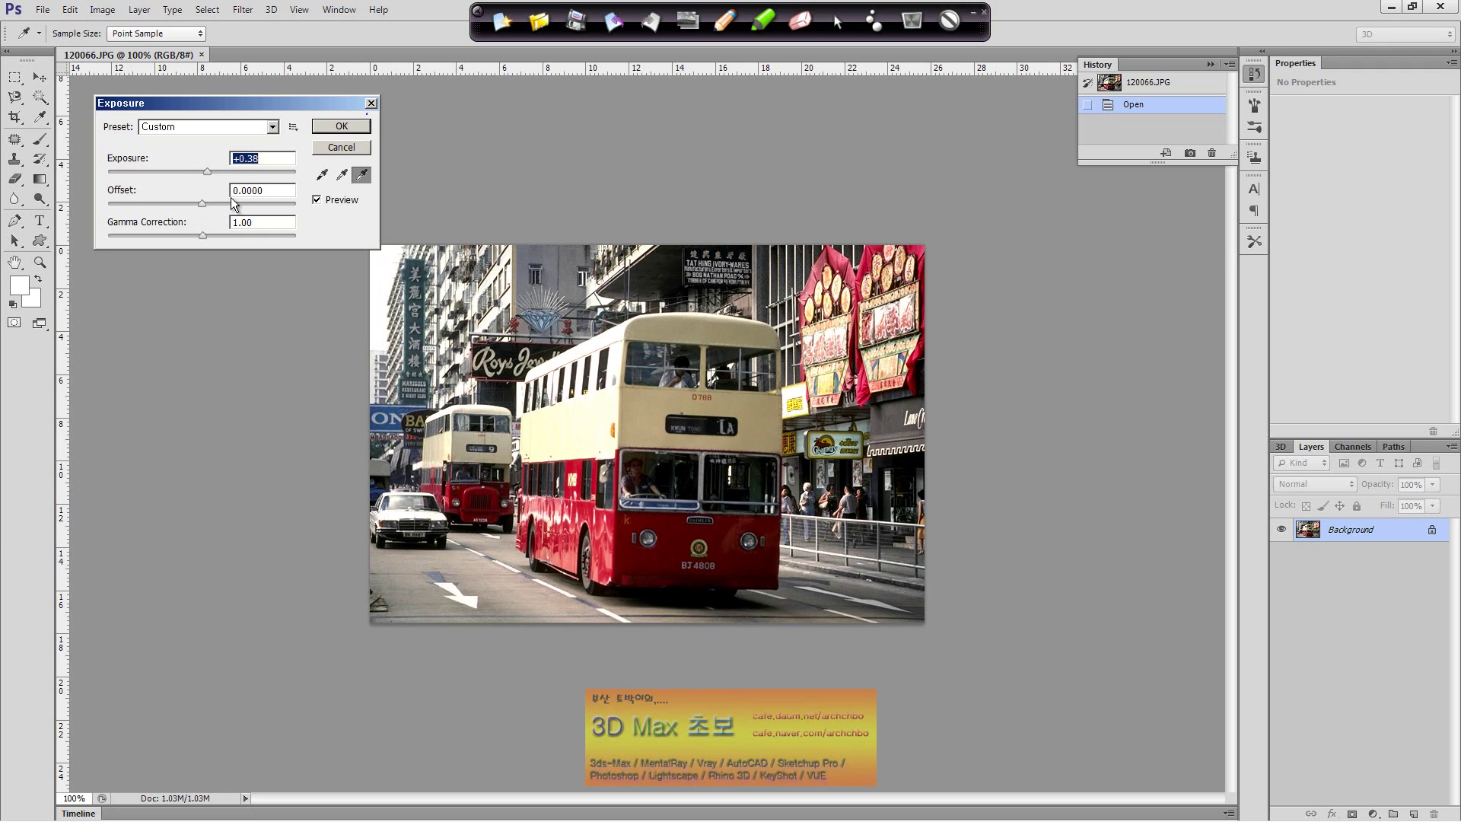
click(724, 21)
mouse_move(380, 180)
mouse_down()
mouse_move(538, 143)
mouse_move(756, 130)
mouse_move(792, 106)
mouse_move(858, 112)
mouse_up()
mouse_move(522, 217)
mouse_down()
mouse_move(543, 231)
mouse_move(650, 187)
mouse_move(658, 202)
mouse_move(669, 180)
mouse_move(700, 189)
mouse_move(757, 157)
mouse_move(767, 190)
mouse_move(795, 180)
mouse_move(797, 203)
mouse_up()
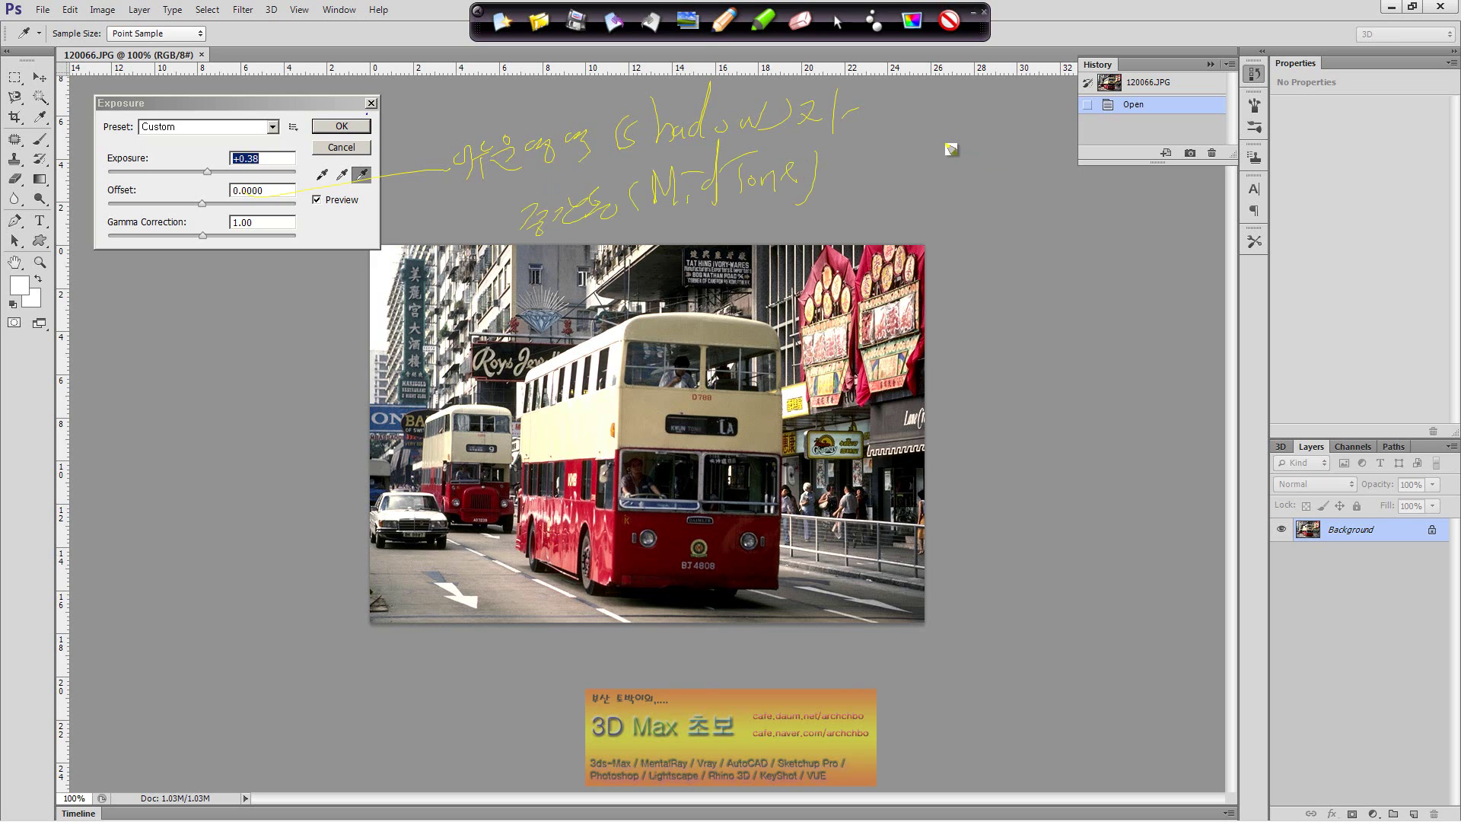
drag(858, 149, 832, 194)
mouse_move(848, 169)
mouse_down()
mouse_move(867, 190)
mouse_move(893, 172)
mouse_move(906, 201)
mouse_up()
drag(934, 150, 936, 152)
mouse_move(955, 137)
mouse_down()
mouse_move(960, 189)
mouse_move(948, 183)
mouse_move(923, 231)
mouse_up()
drag(974, 174, 1008, 217)
mouse_move(1020, 194)
mouse_down()
mouse_move(1027, 179)
mouse_move(1033, 208)
mouse_move(1084, 172)
mouse_move(1109, 194)
mouse_up()
mouse_move(1015, 228)
mouse_down()
mouse_move(1029, 260)
mouse_move(1075, 242)
mouse_up()
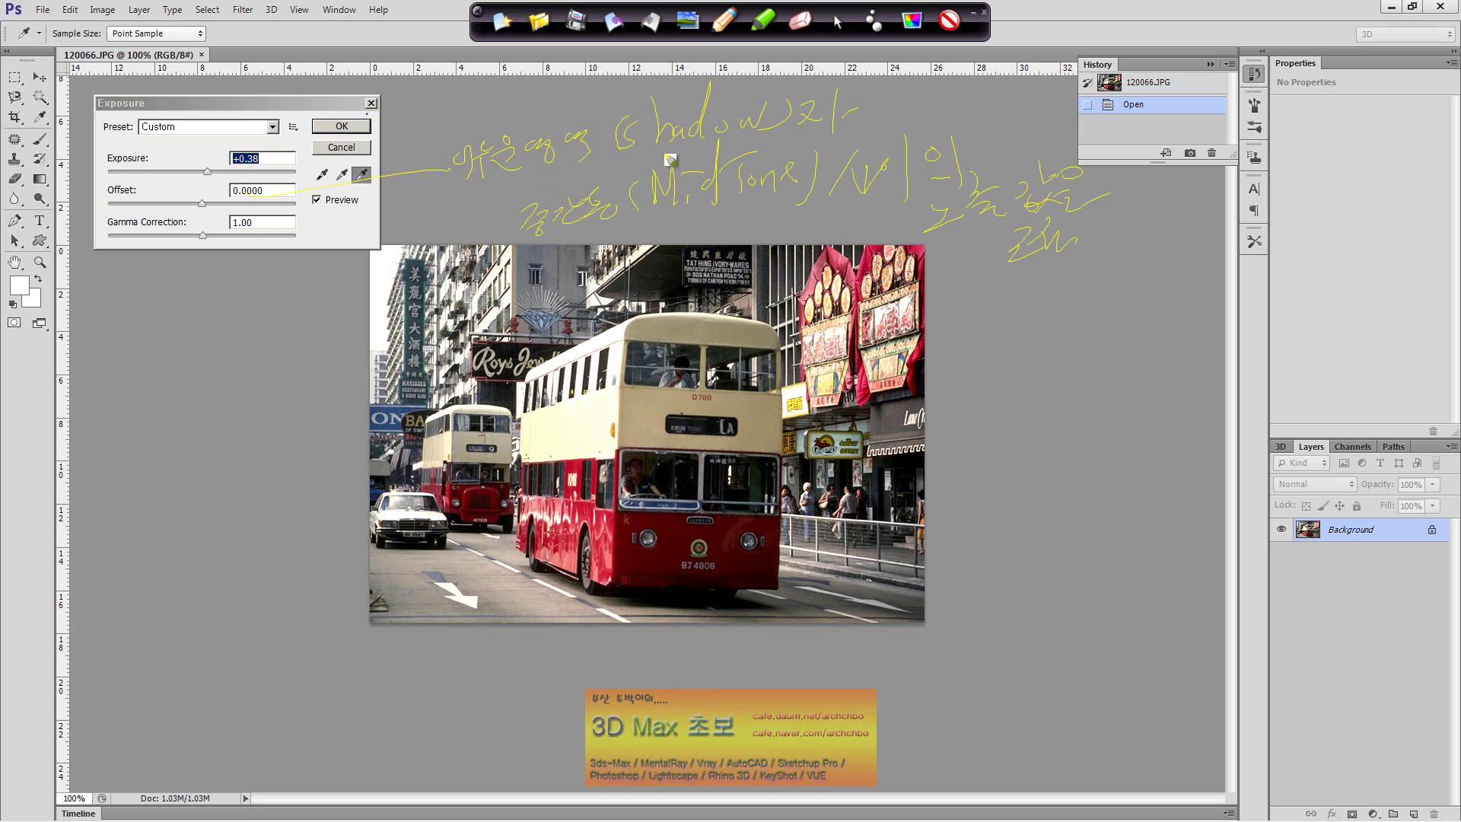
drag(671, 146, 734, 138)
drag(933, 257, 1068, 221)
mouse_move(1018, 280)
mouse_down()
mouse_move(1020, 322)
mouse_move(1086, 270)
mouse_up()
drag(1133, 292, 1145, 286)
Set Offset +0.0285, Gamma 0.70 and Exposure +0.65, then clear the notes
click(836, 21)
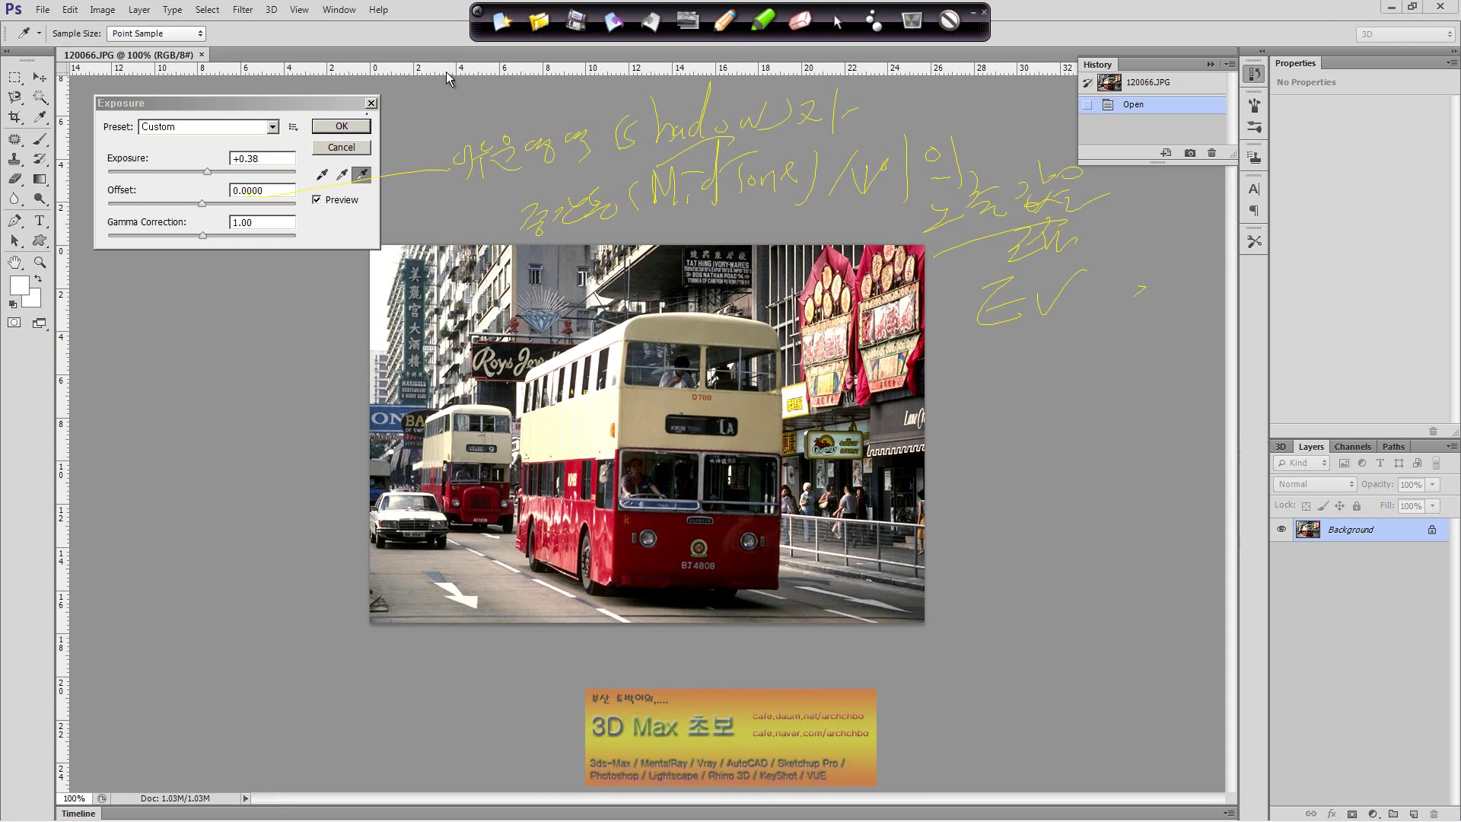
click(225, 210)
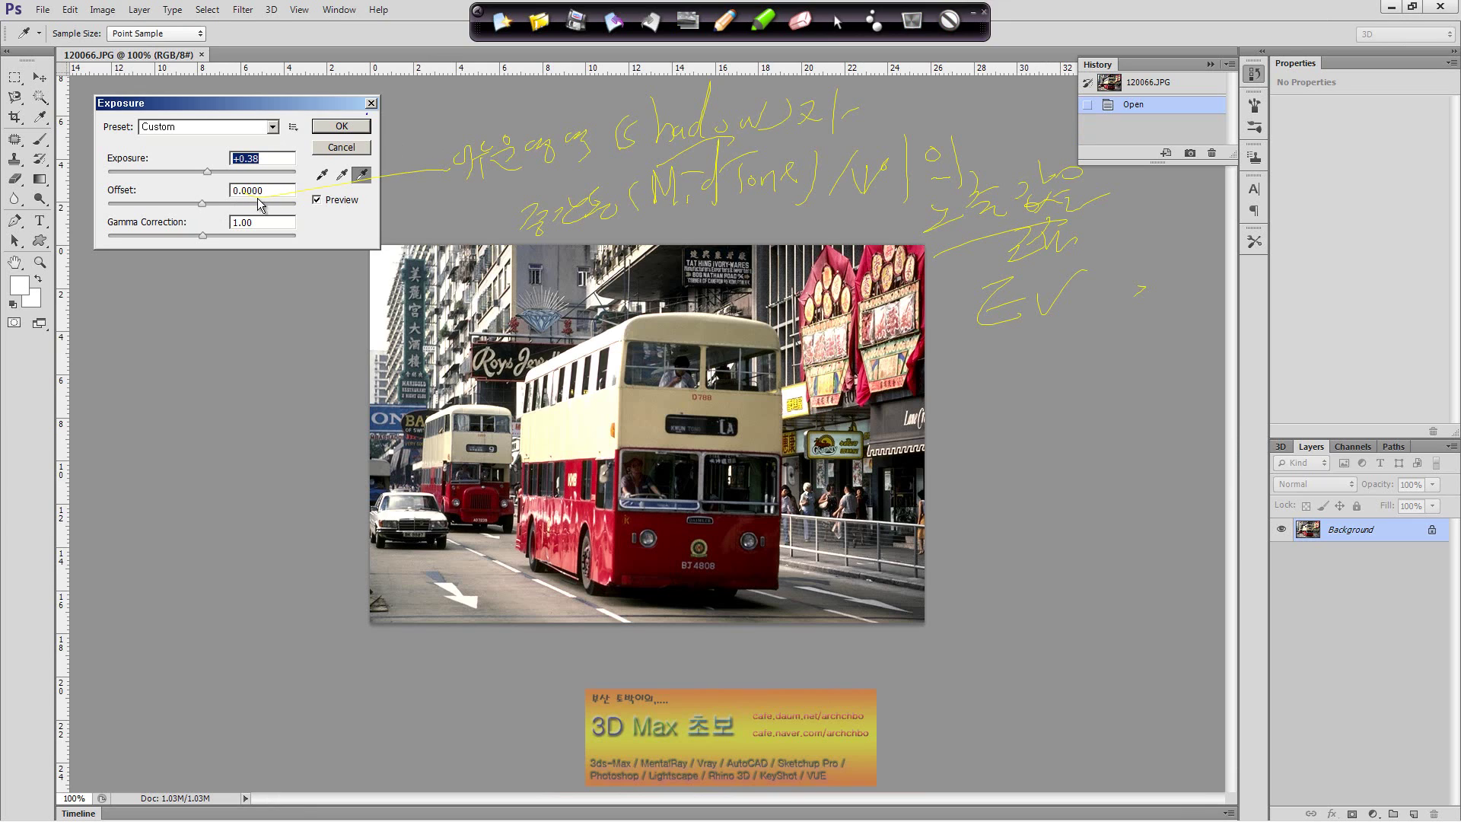
mouse_move(202, 203)
mouse_down()
mouse_move(245, 203)
mouse_move(204, 206)
mouse_up()
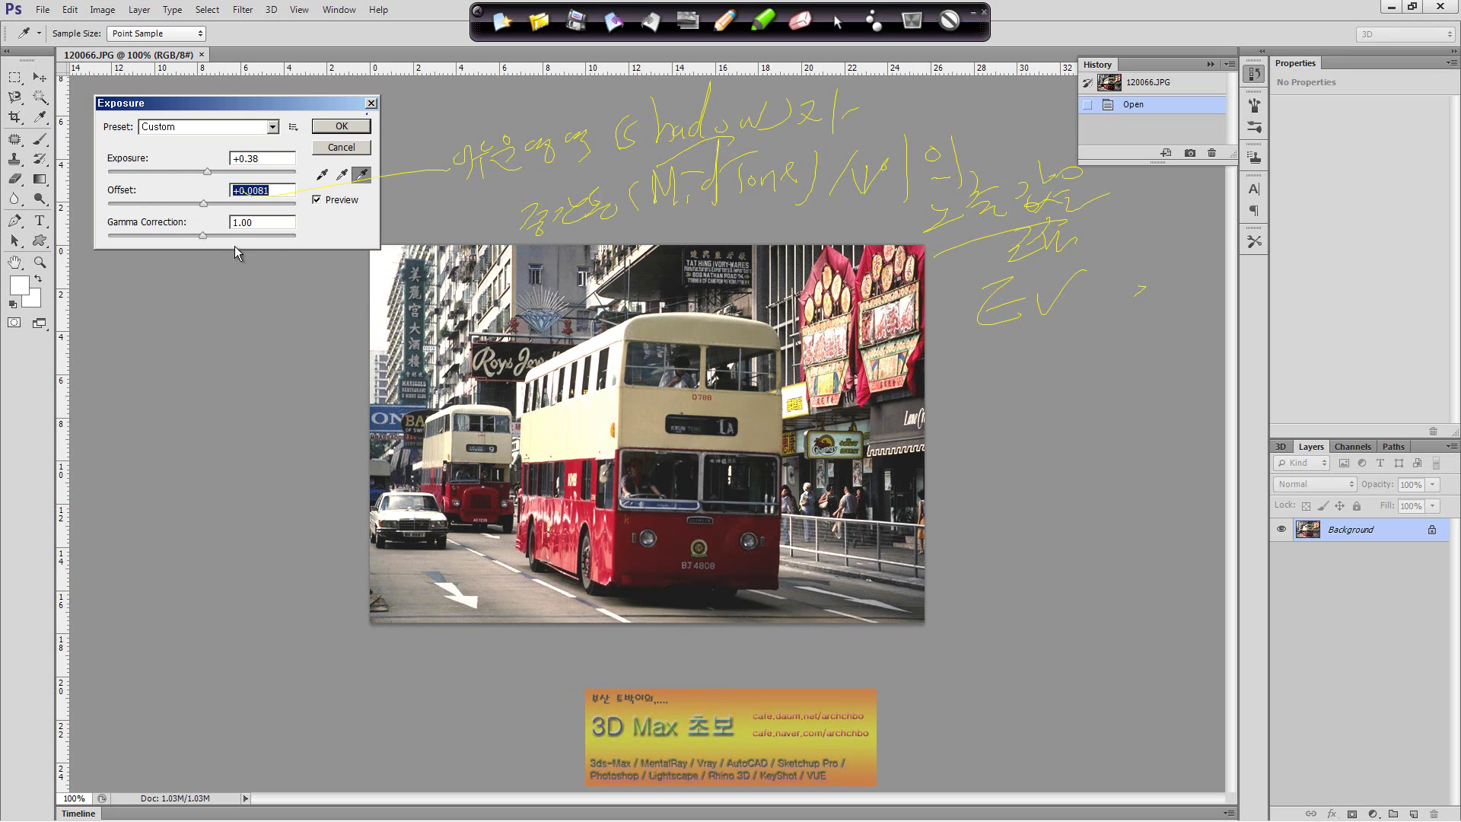
mouse_move(203, 236)
mouse_down()
mouse_move(248, 242)
mouse_move(210, 236)
mouse_up()
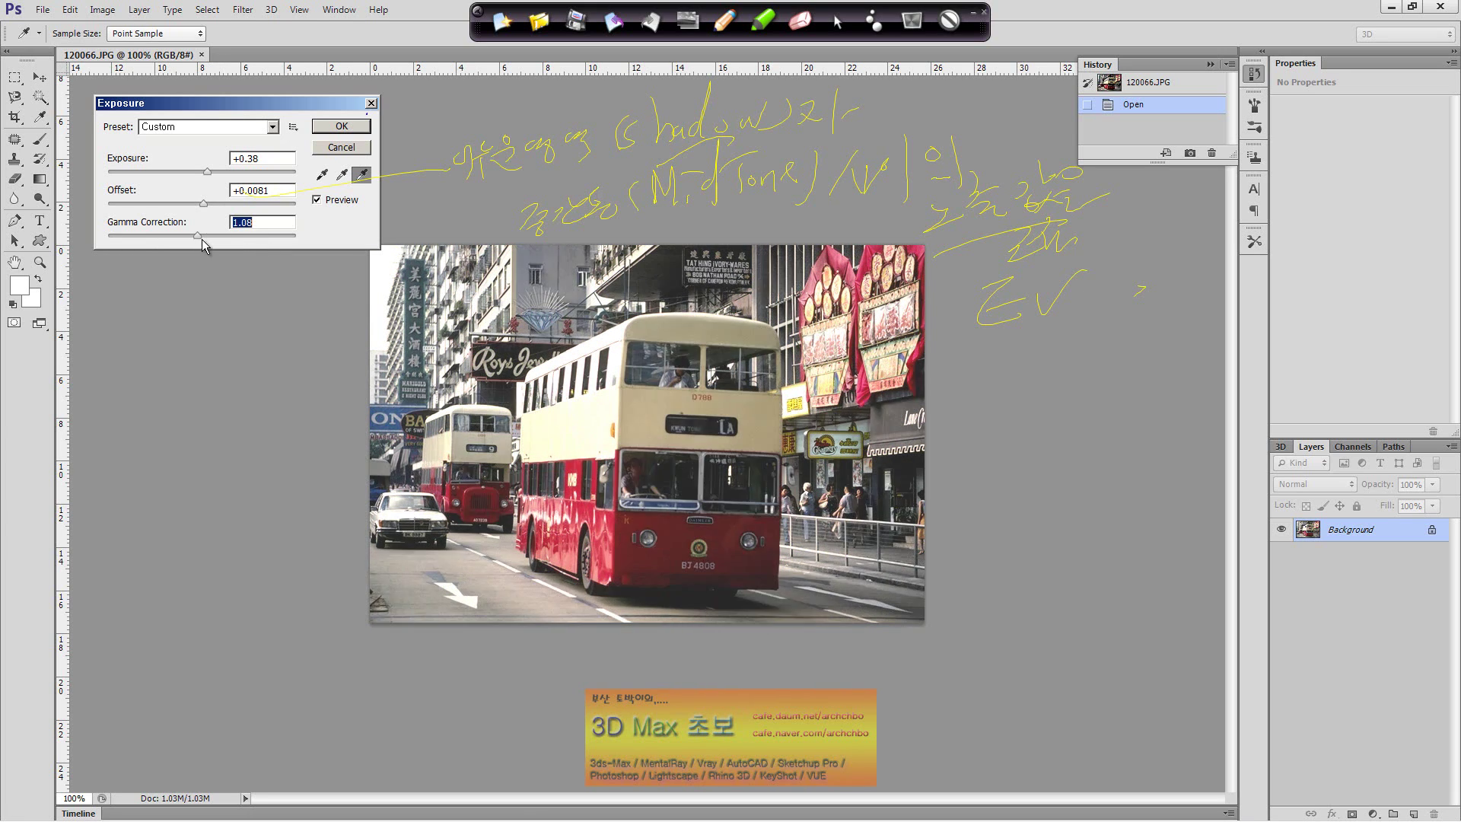
mouse_move(207, 171)
mouse_down()
mouse_move(182, 171)
mouse_move(226, 235)
mouse_up()
drag(186, 177, 212, 174)
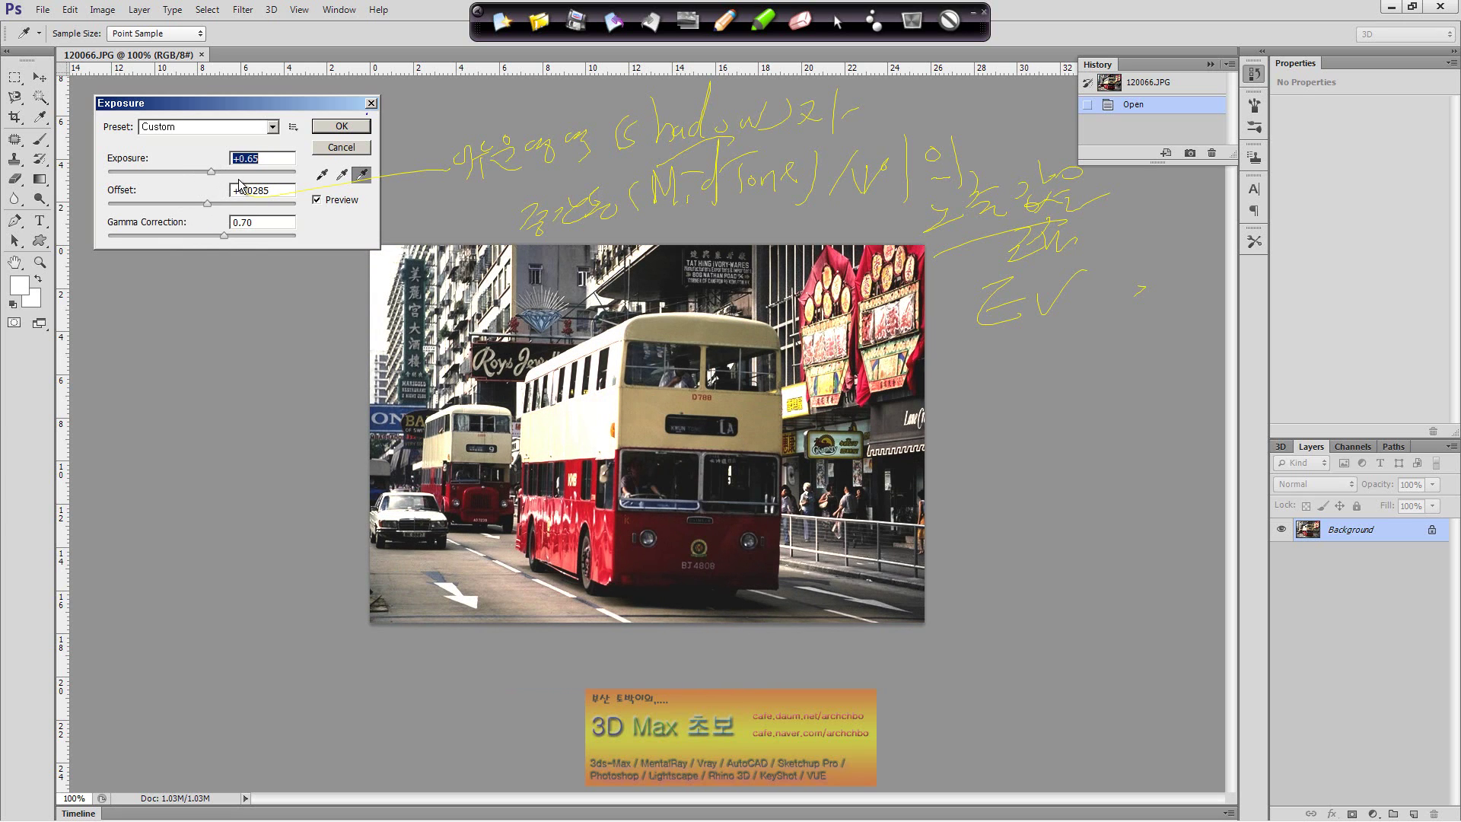
click(554, 24)
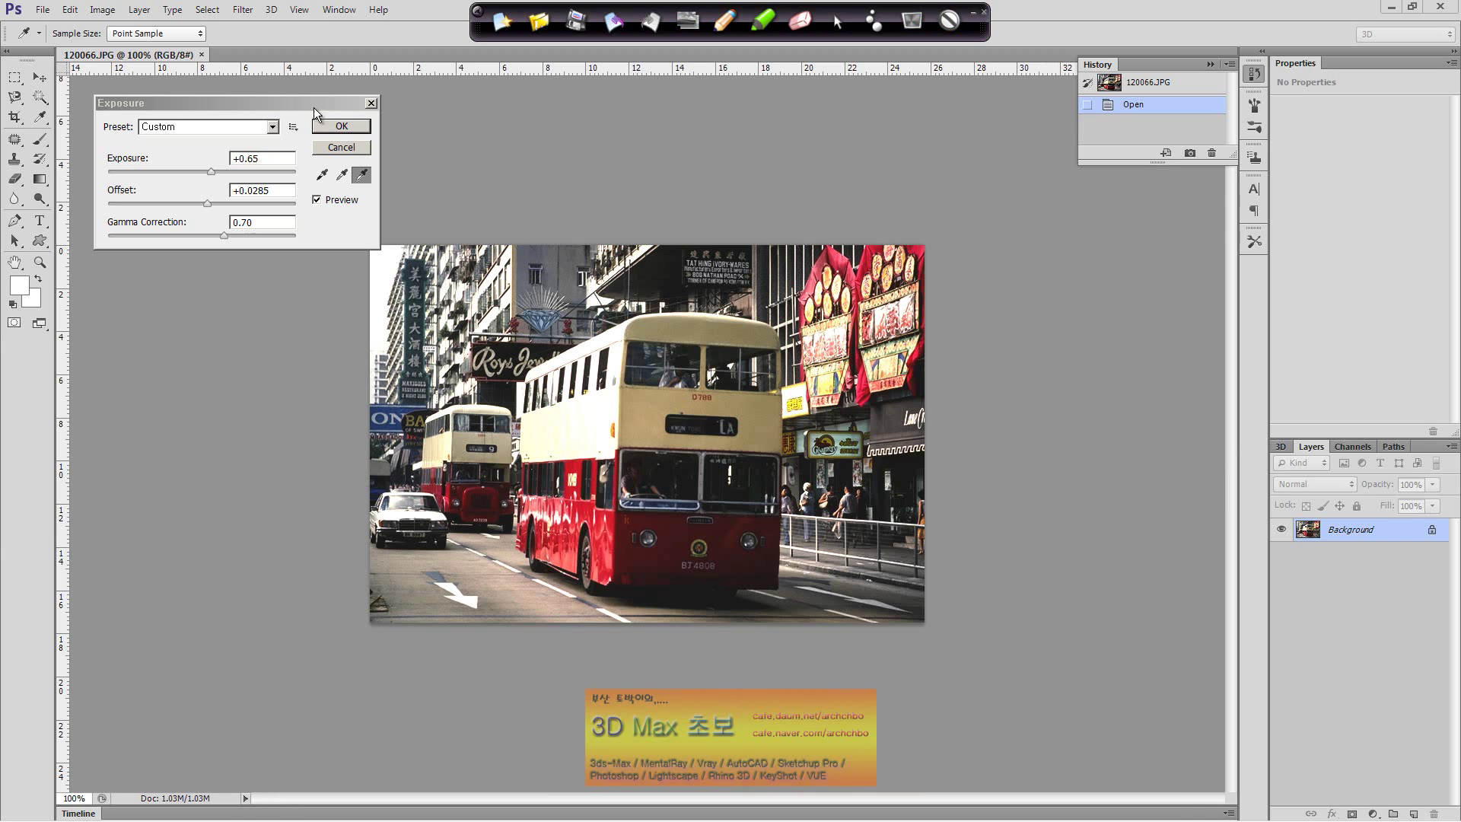
Cancel Exposure unapplied and open Vibrance with Vibrance and Saturation at 0
click(382, 90)
click(371, 102)
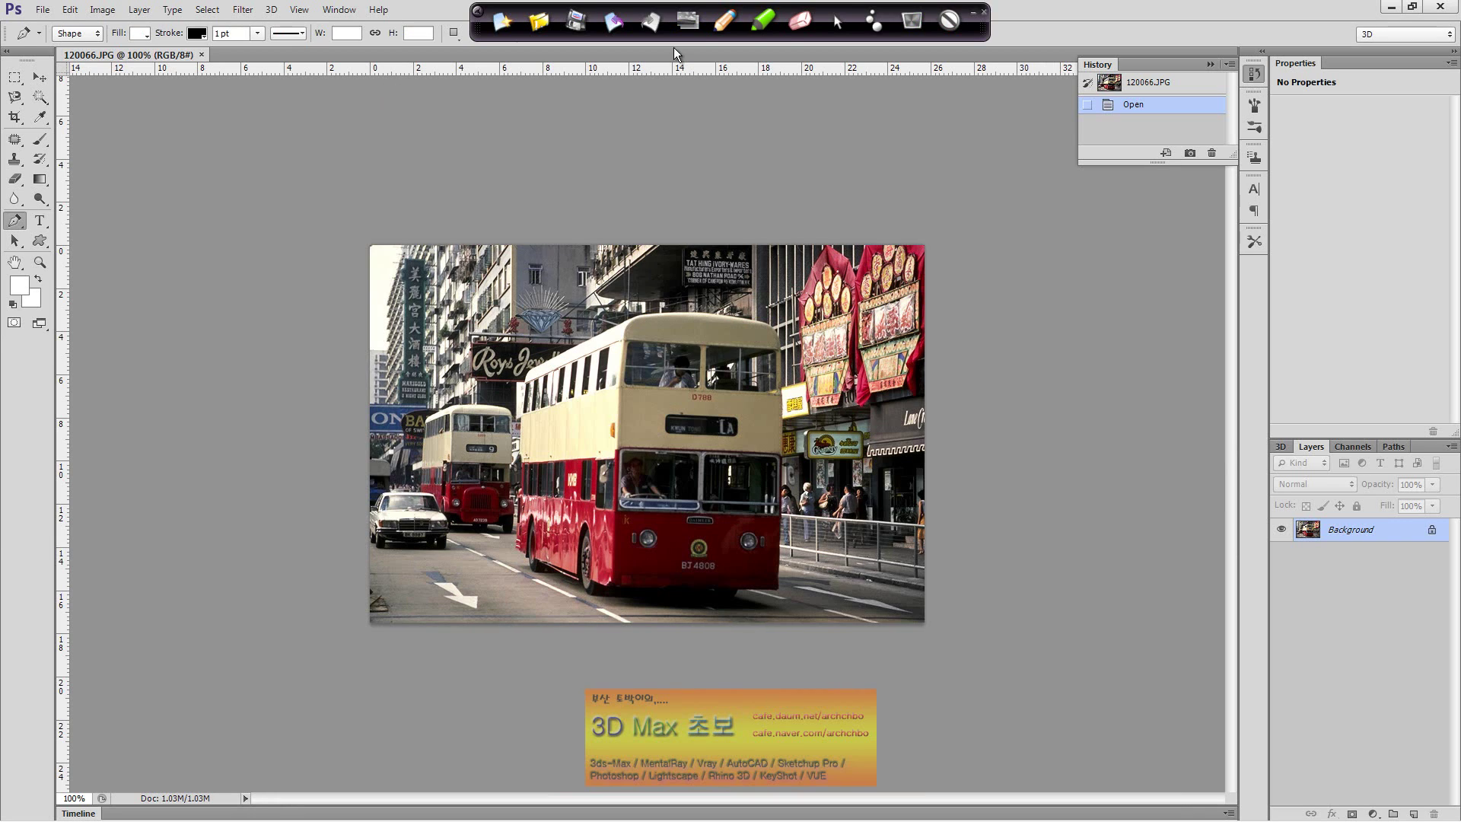
key(p)
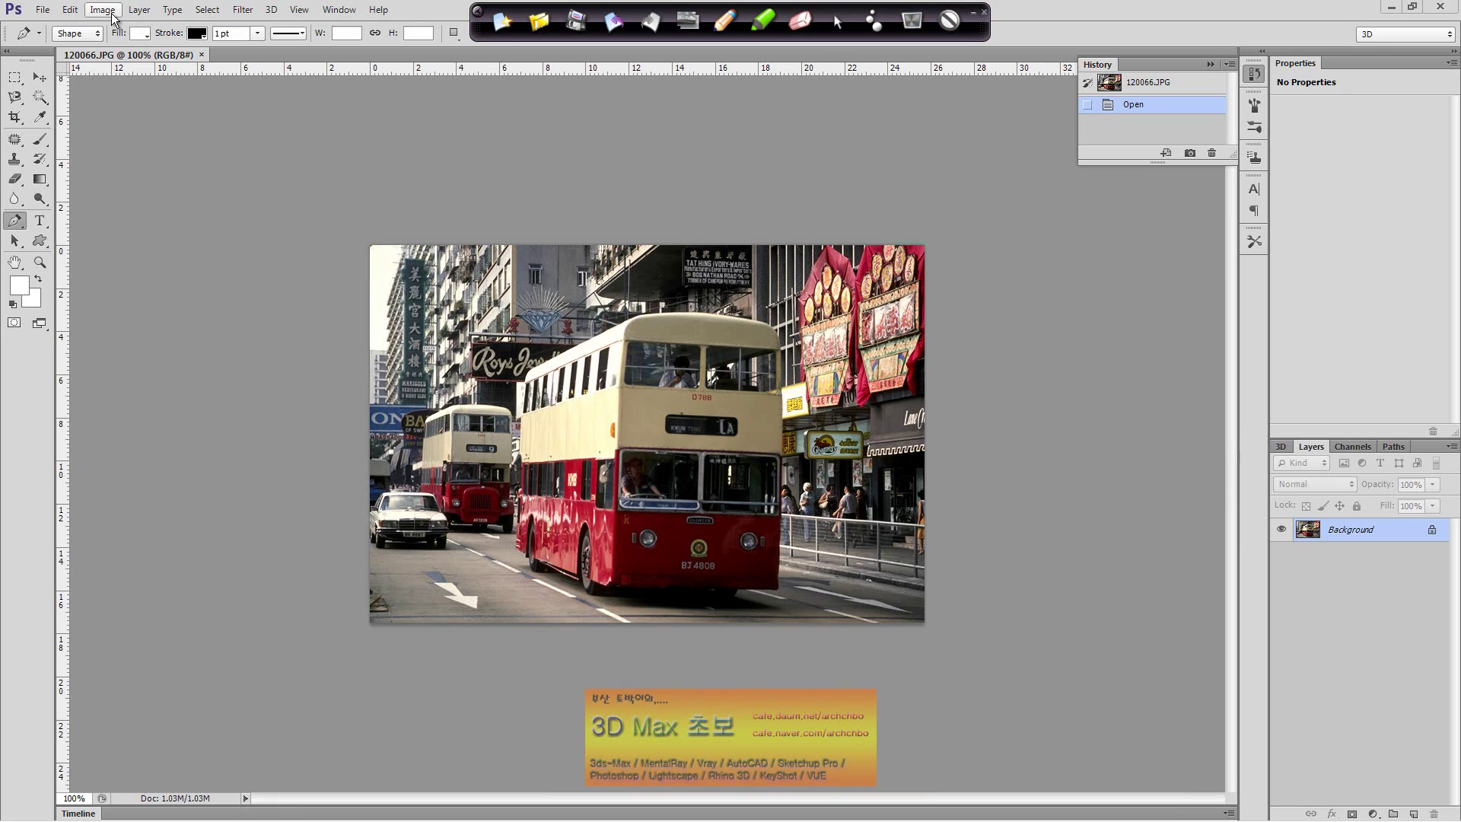
click(102, 9)
mouse_move(125, 43)
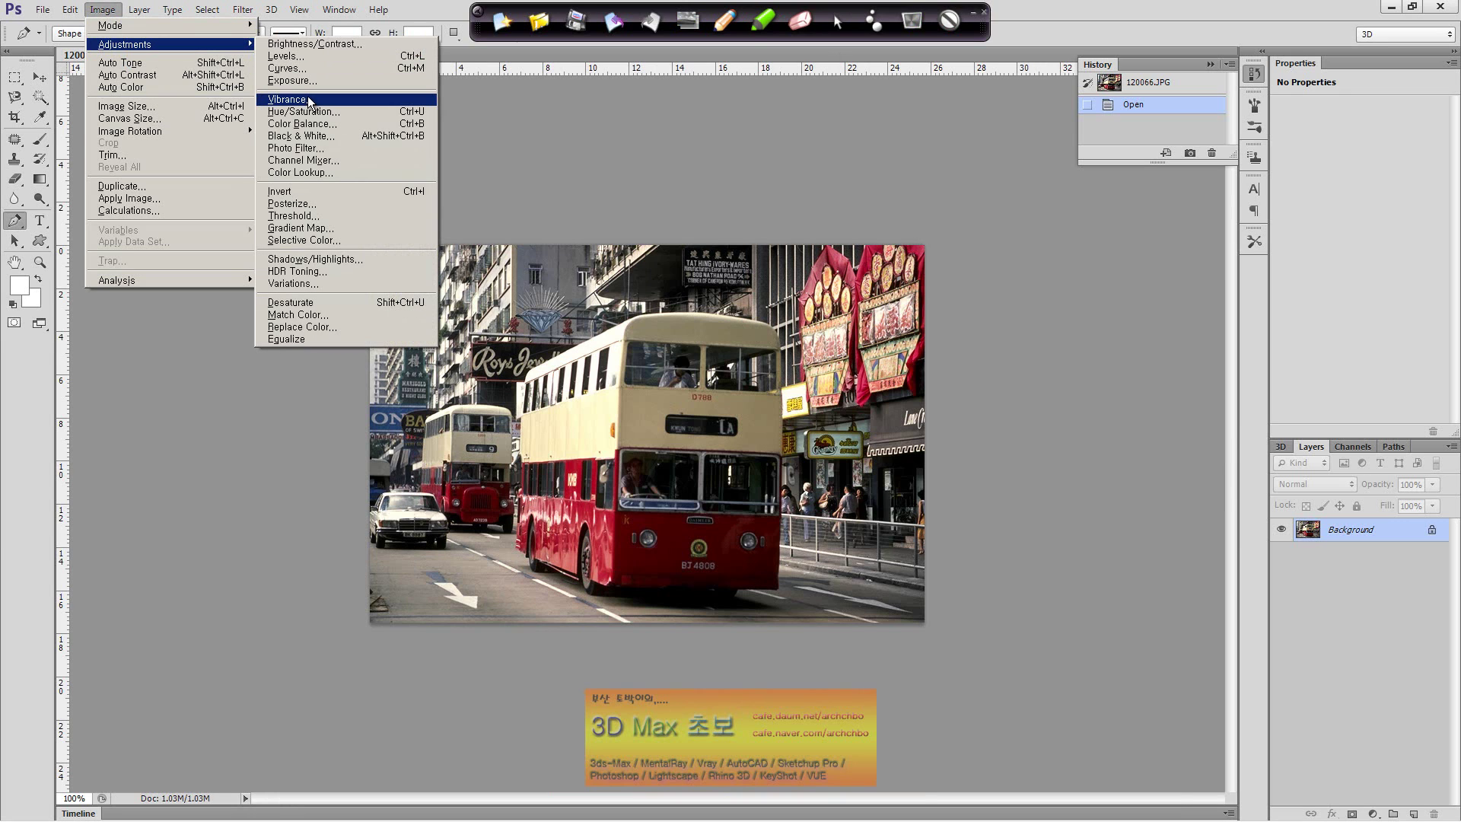
click(315, 102)
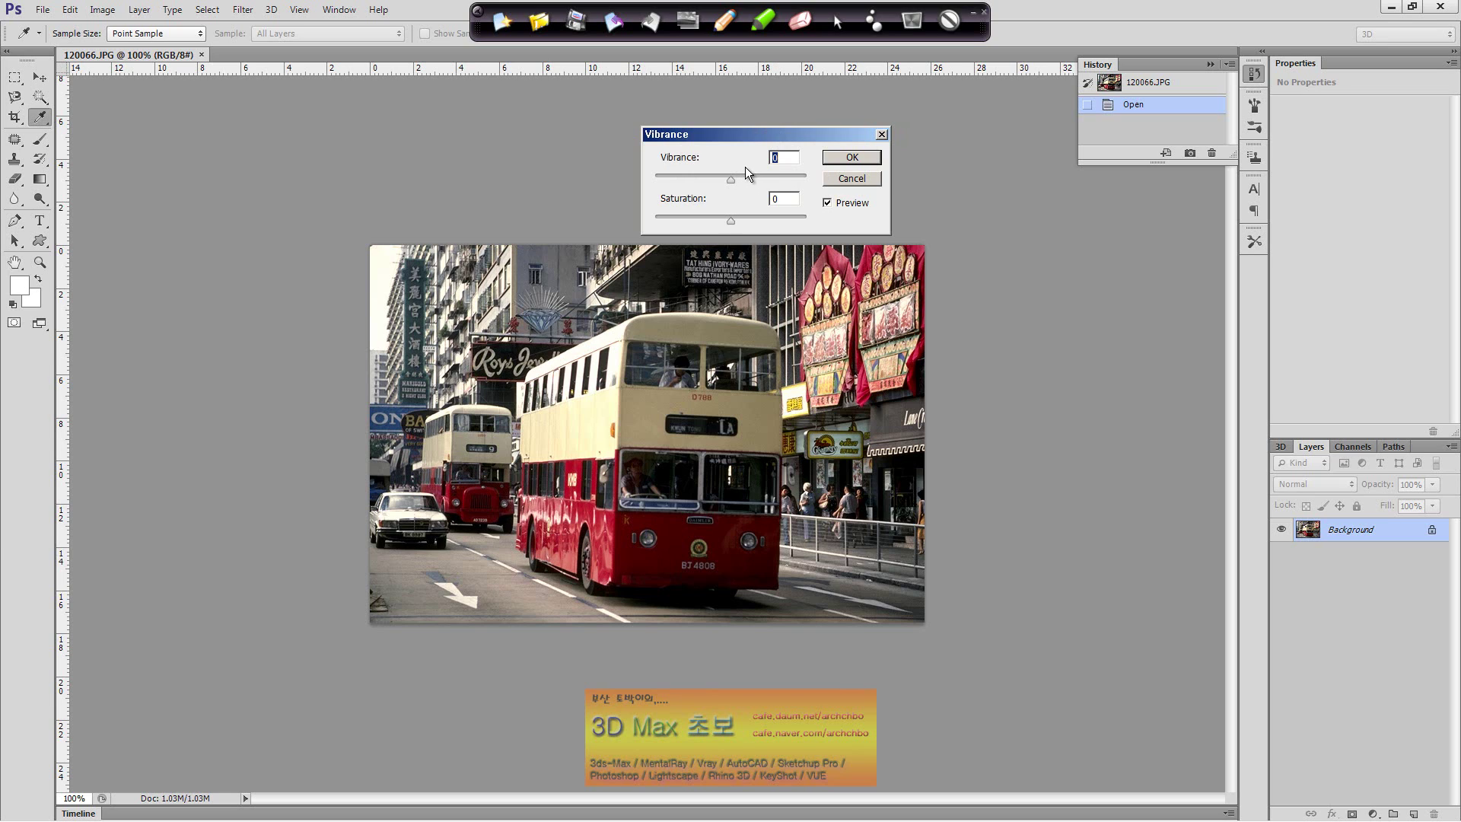
click(724, 22)
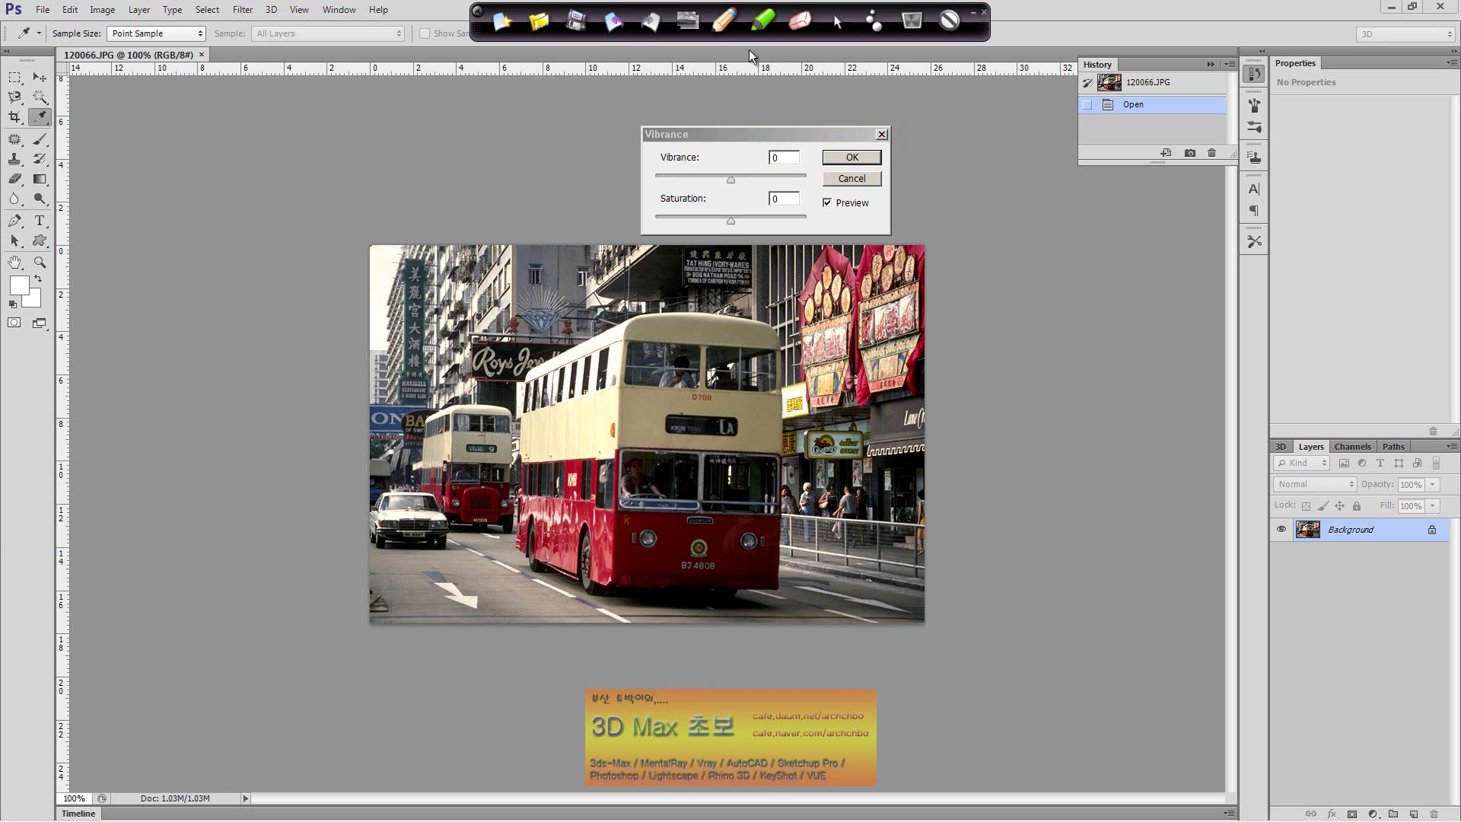
mouse_move(761, 175)
mouse_down()
mouse_move(956, 166)
mouse_move(964, 219)
mouse_move(1030, 202)
mouse_move(1103, 209)
mouse_move(1118, 228)
mouse_move(1168, 207)
mouse_move(1161, 225)
mouse_move(1179, 222)
mouse_up()
mouse_move(985, 258)
mouse_down()
mouse_move(1020, 293)
mouse_move(1075, 275)
mouse_move(1162, 290)
mouse_up()
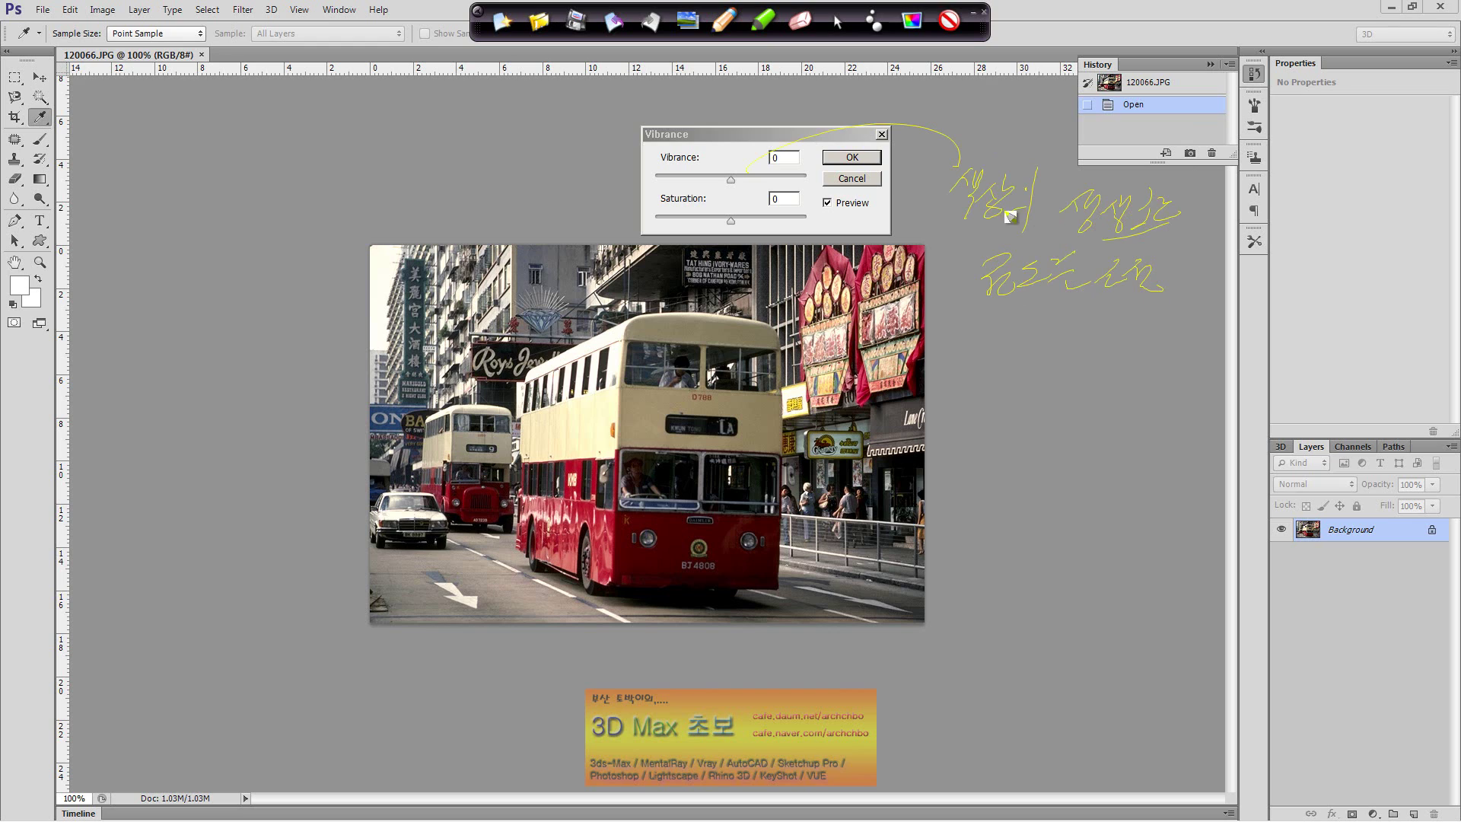
mouse_move(1015, 213)
mouse_down()
mouse_move(1172, 235)
mouse_move(1156, 376)
mouse_up()
mouse_move(1056, 390)
mouse_down()
mouse_move(1031, 430)
mouse_move(1095, 448)
mouse_move(1128, 426)
mouse_move(1131, 456)
mouse_move(1206, 391)
mouse_up()
mouse_move(1037, 484)
mouse_down()
mouse_move(1027, 505)
mouse_move(1052, 536)
mouse_move(1081, 500)
mouse_move(1172, 494)
mouse_up()
mouse_move(995, 395)
mouse_down()
mouse_move(979, 525)
mouse_move(1012, 525)
mouse_up()
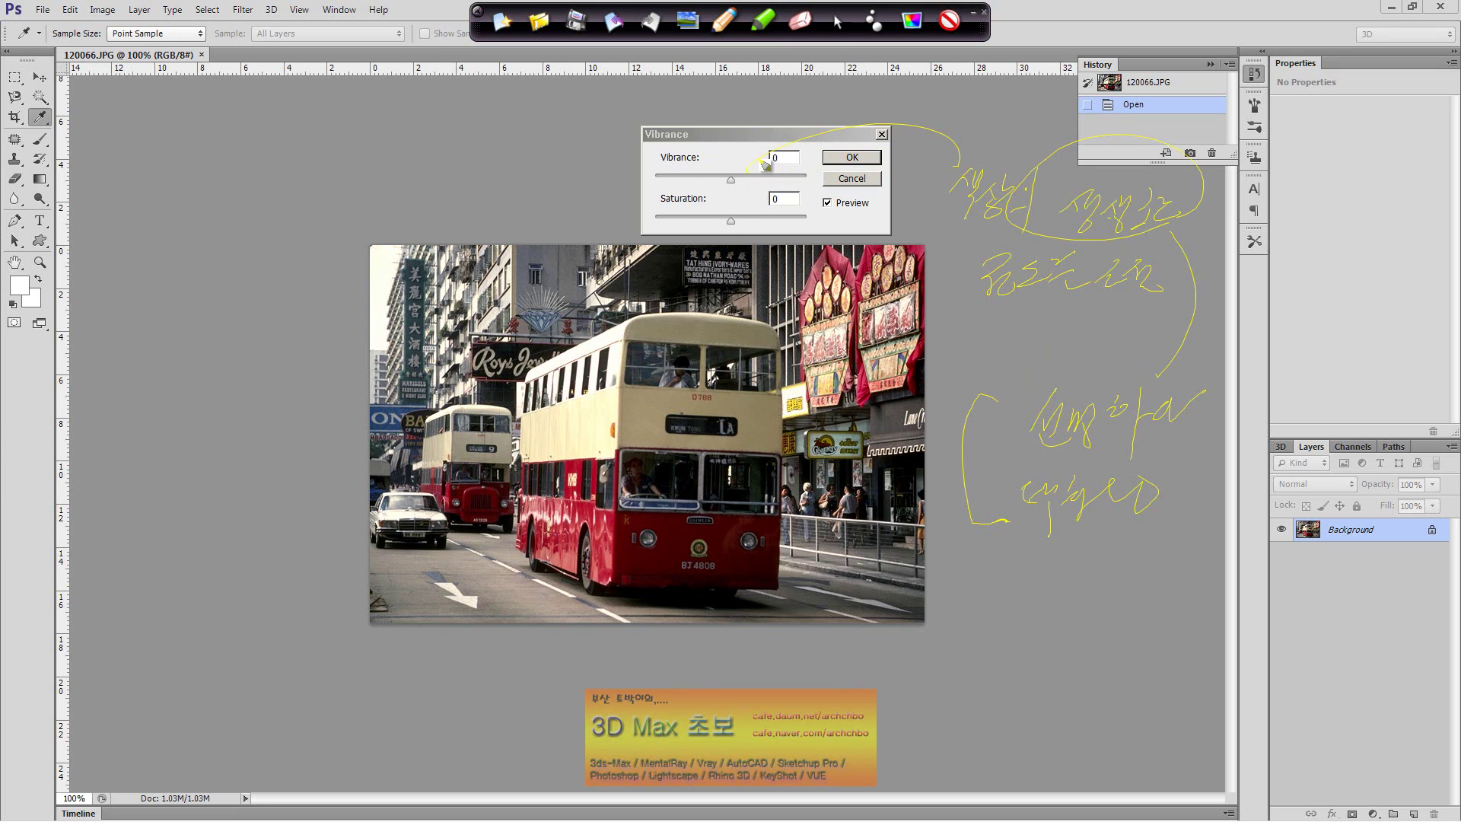
Preview Vibrance at maximum and at a small amount, then cancel it
click(837, 25)
click(735, 181)
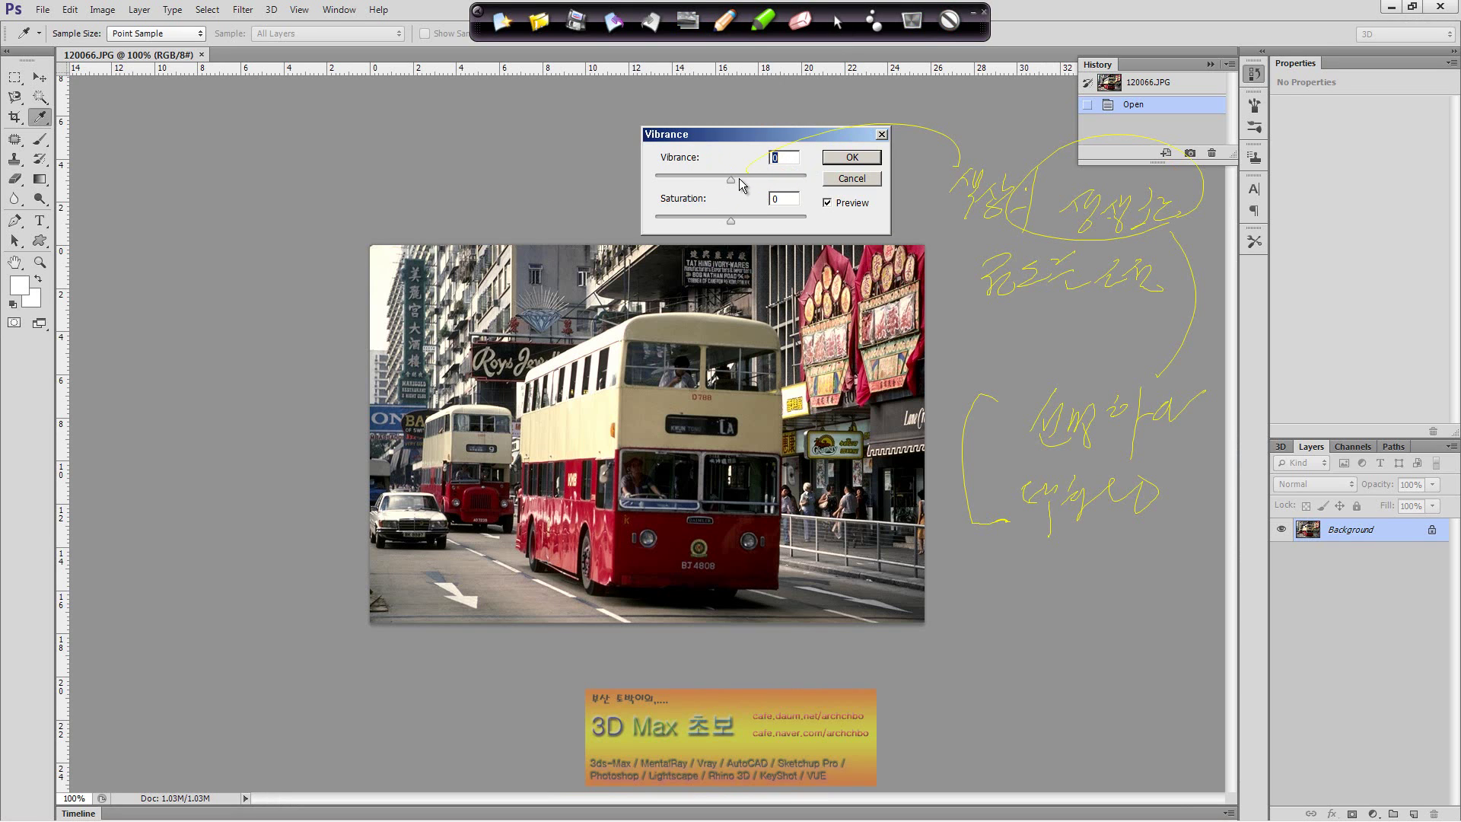
mouse_move(732, 179)
mouse_down()
mouse_move(817, 176)
mouse_move(706, 180)
mouse_up()
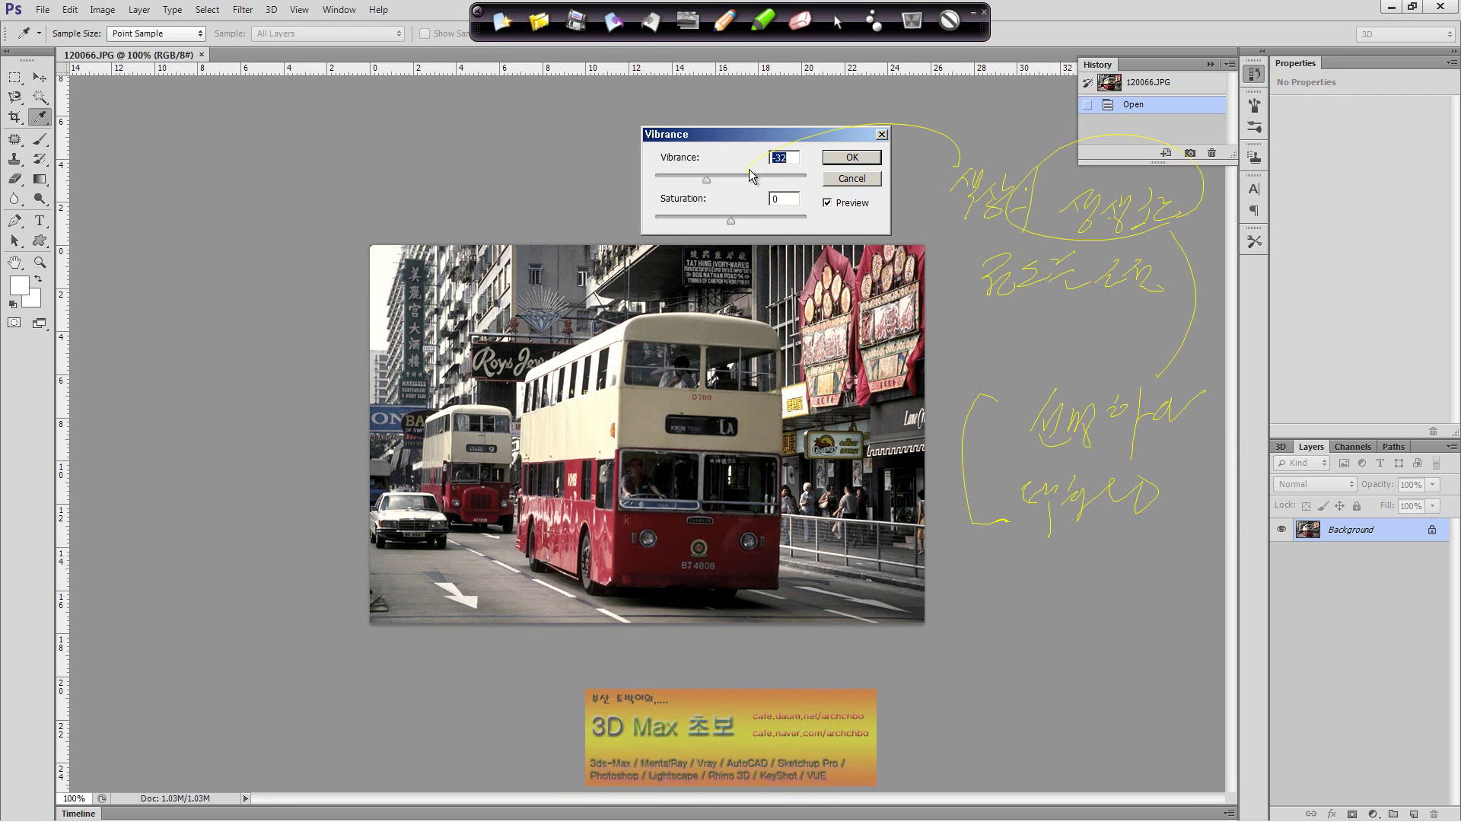
drag(707, 180, 732, 180)
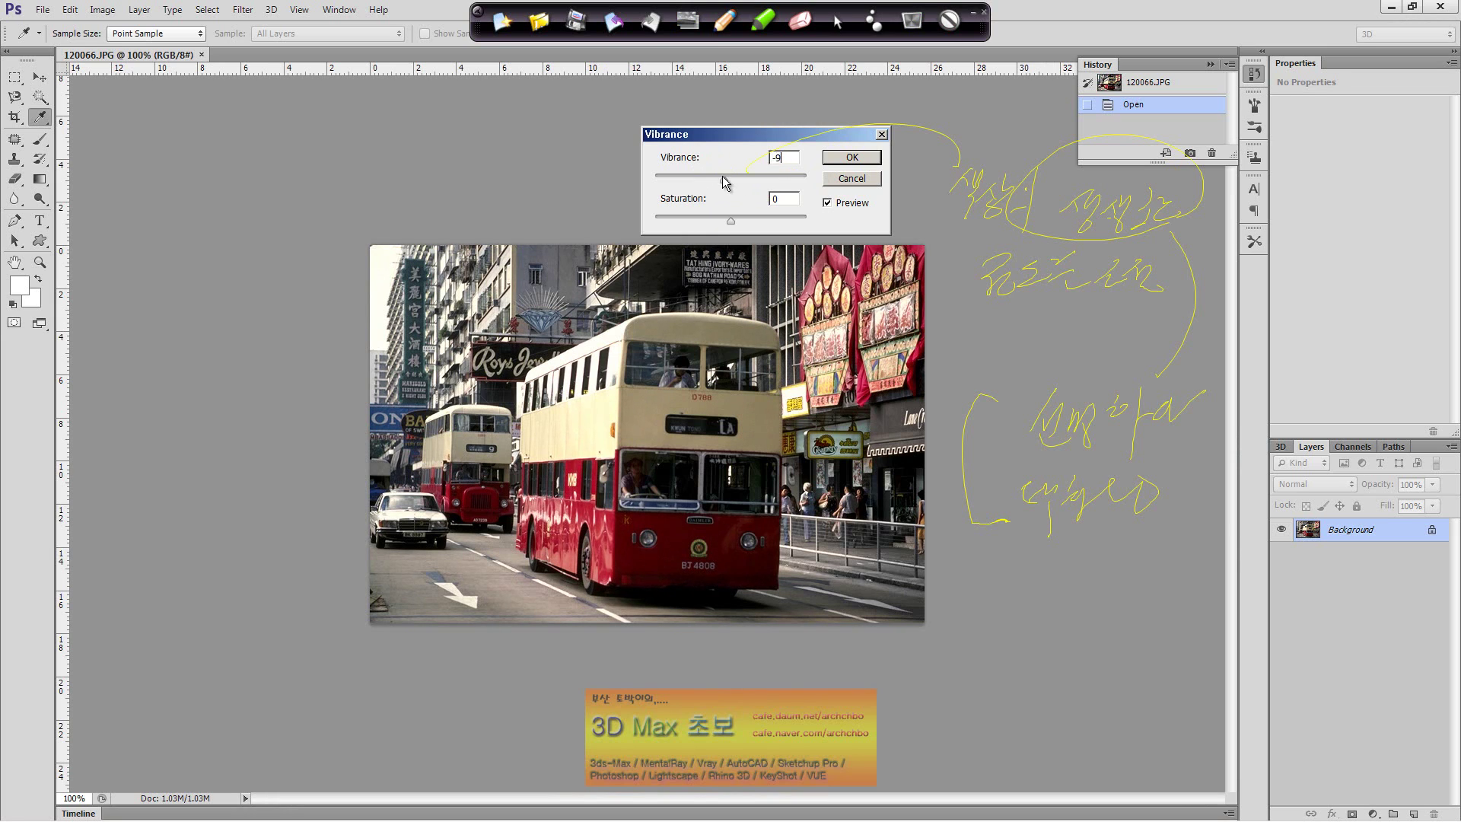
click(851, 178)
key(p)
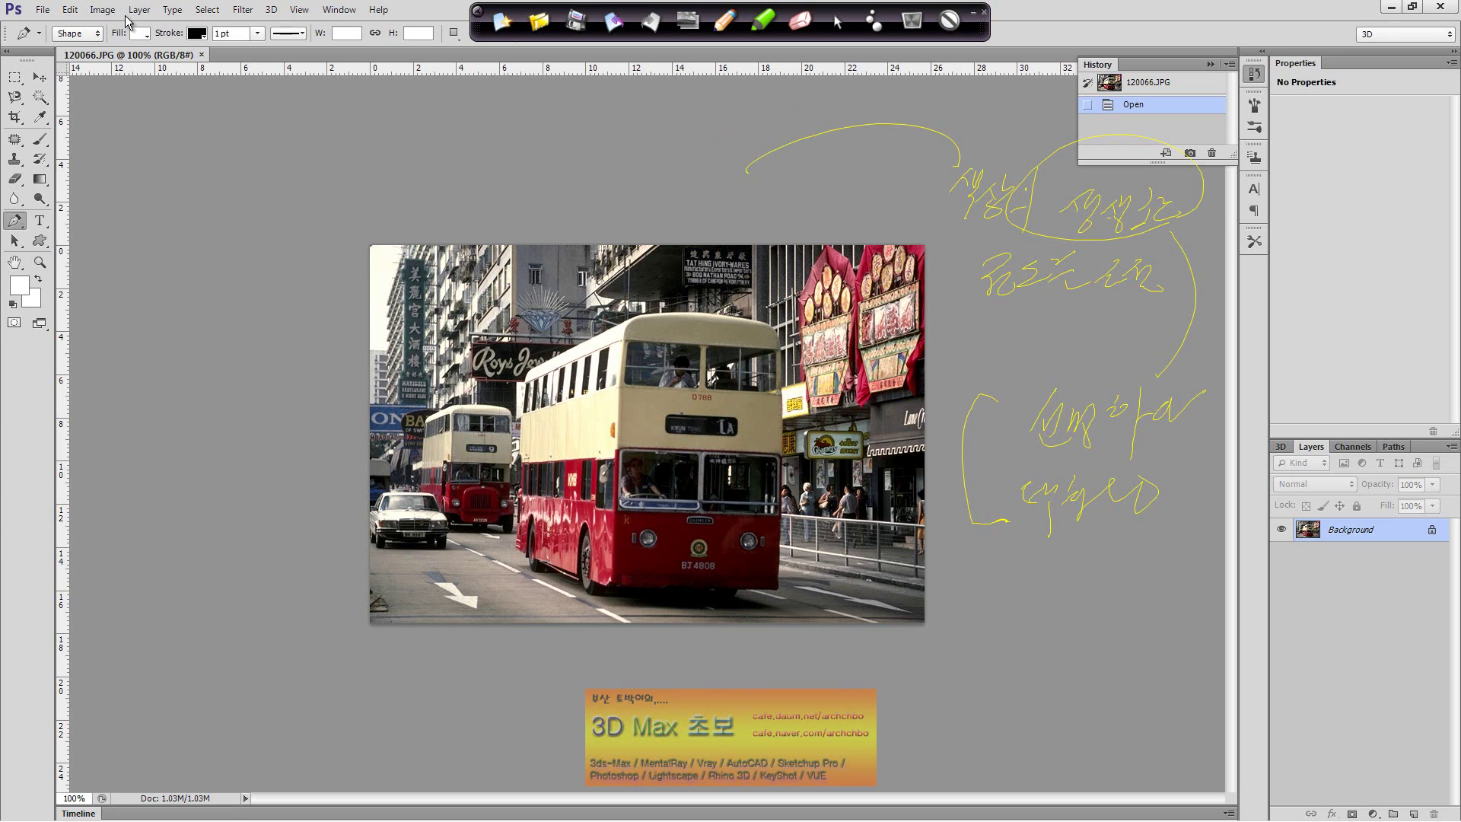
Apply Vibrance +79 with Saturation +2 to the bus photo
click(102, 9)
mouse_move(126, 43)
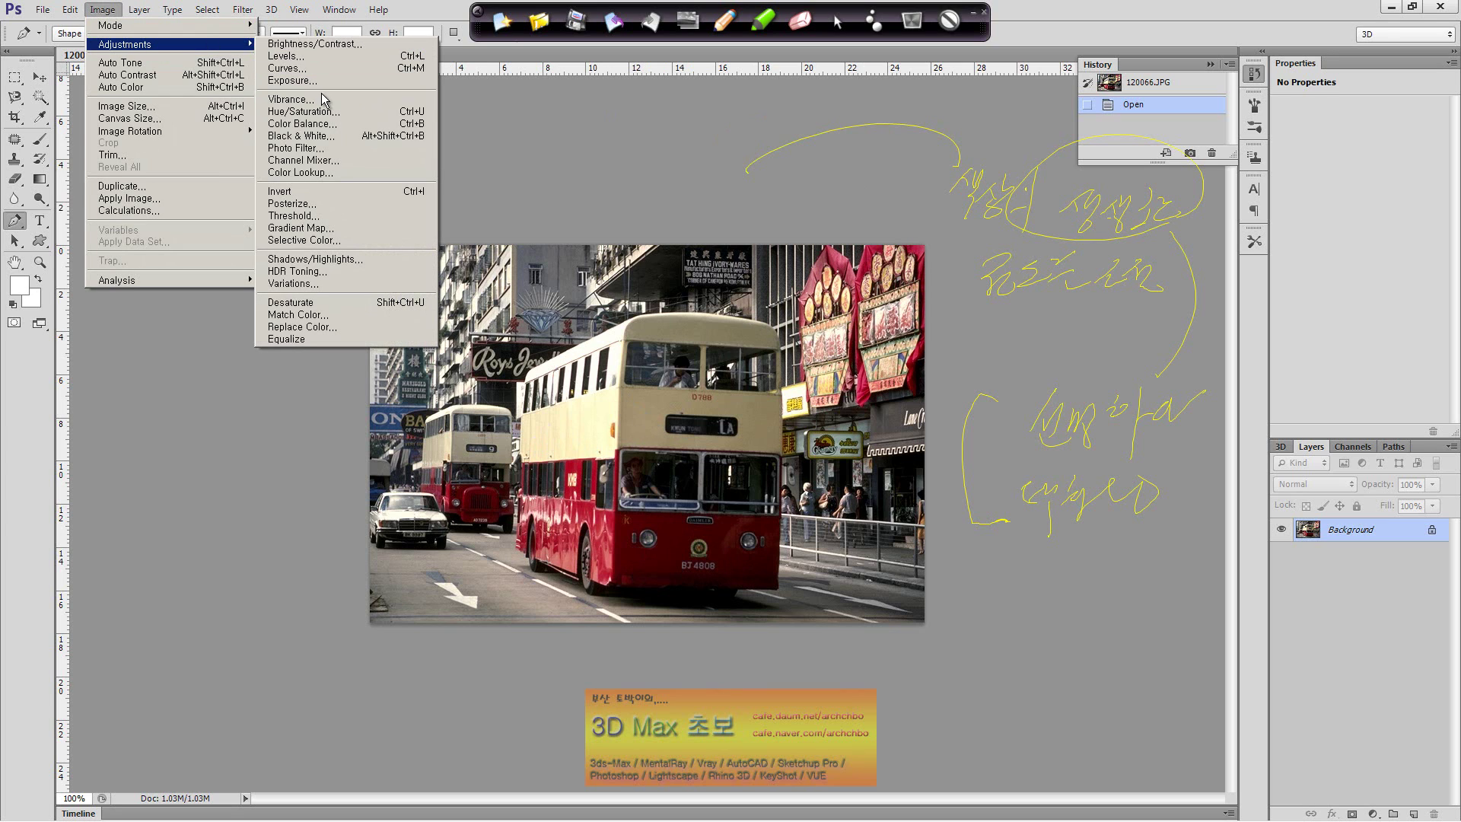
click(316, 101)
drag(735, 182, 790, 178)
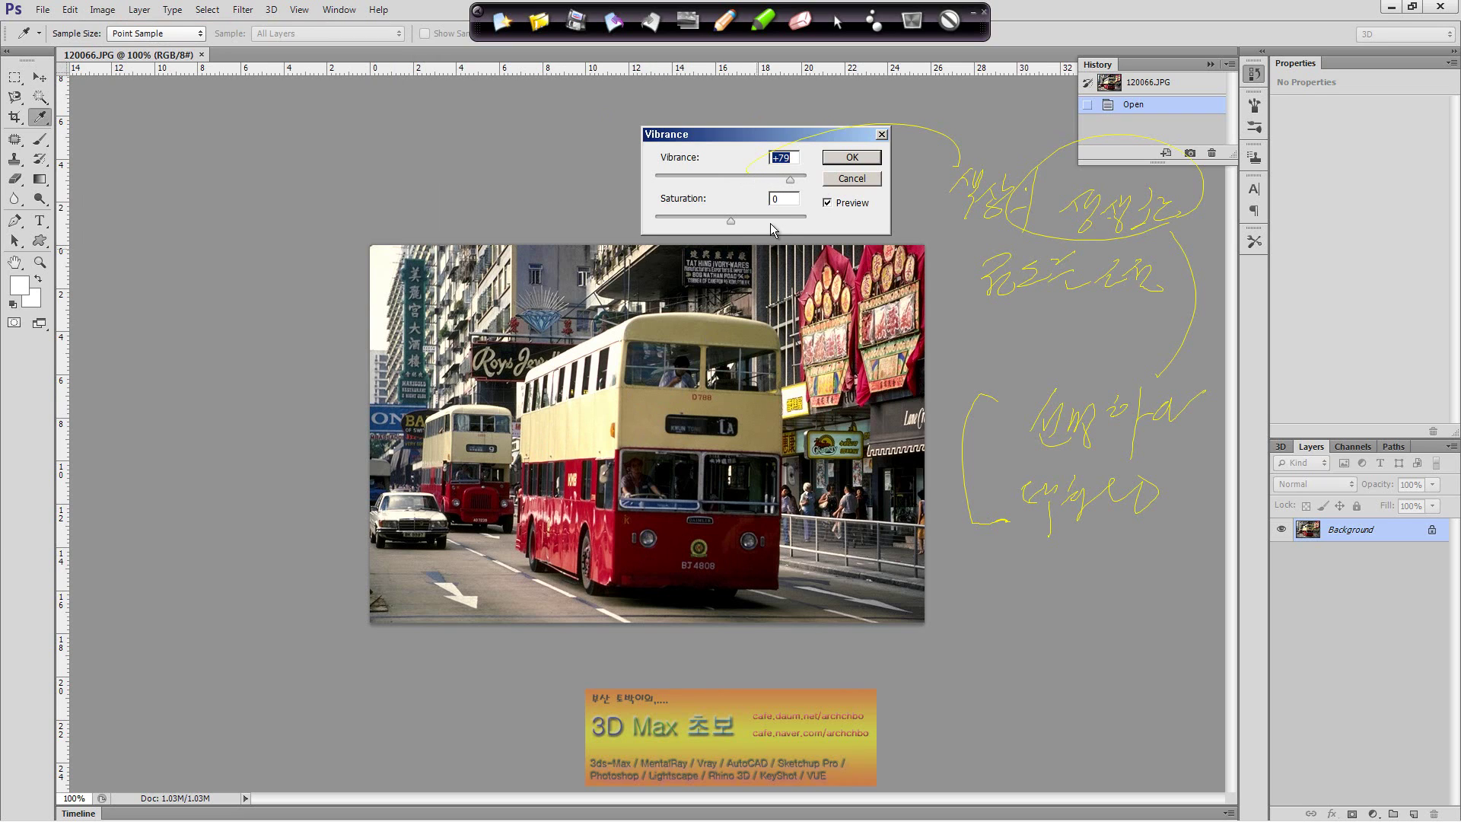
drag(729, 220, 757, 221)
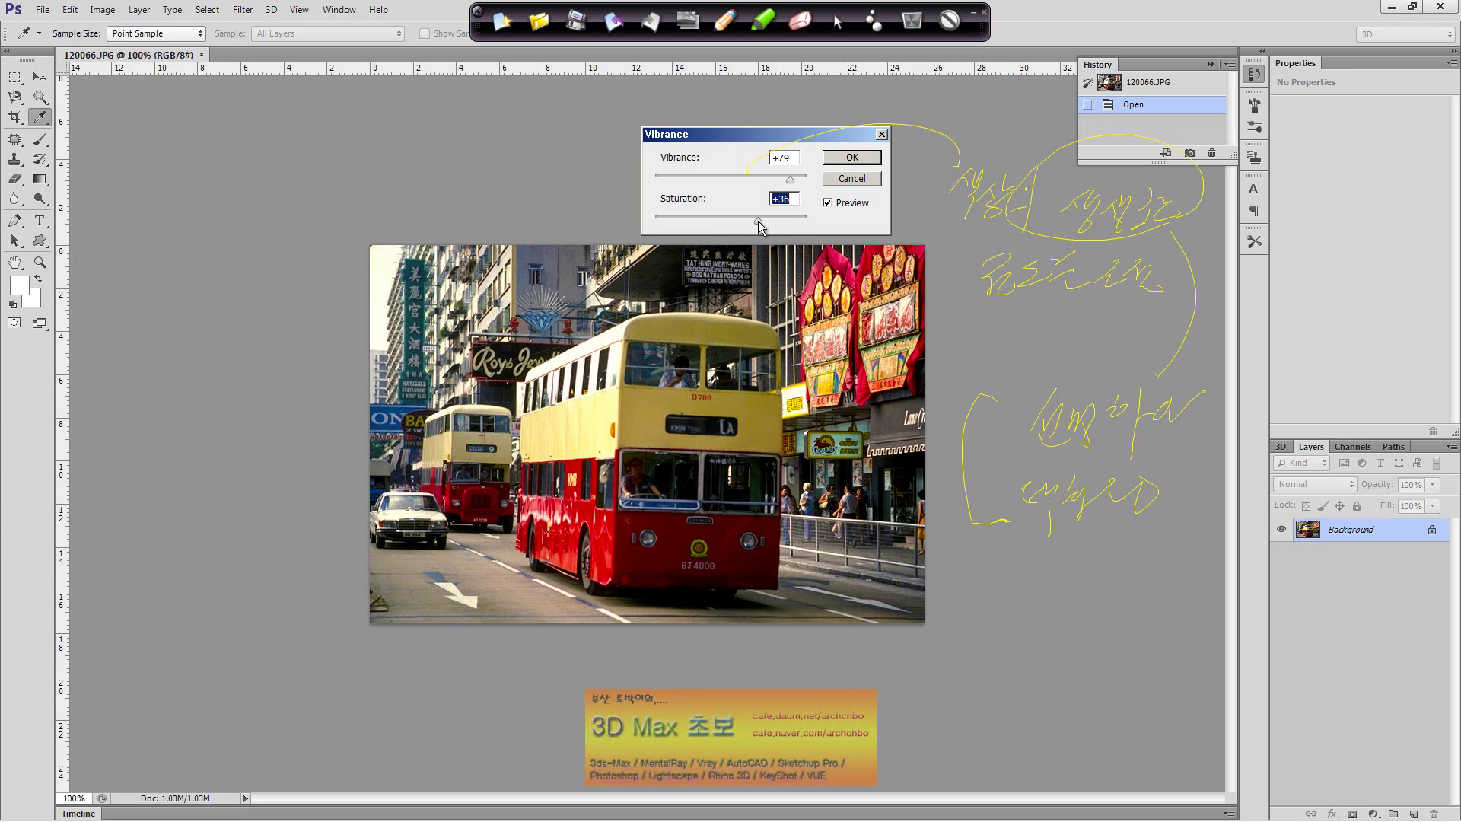
drag(758, 221, 733, 220)
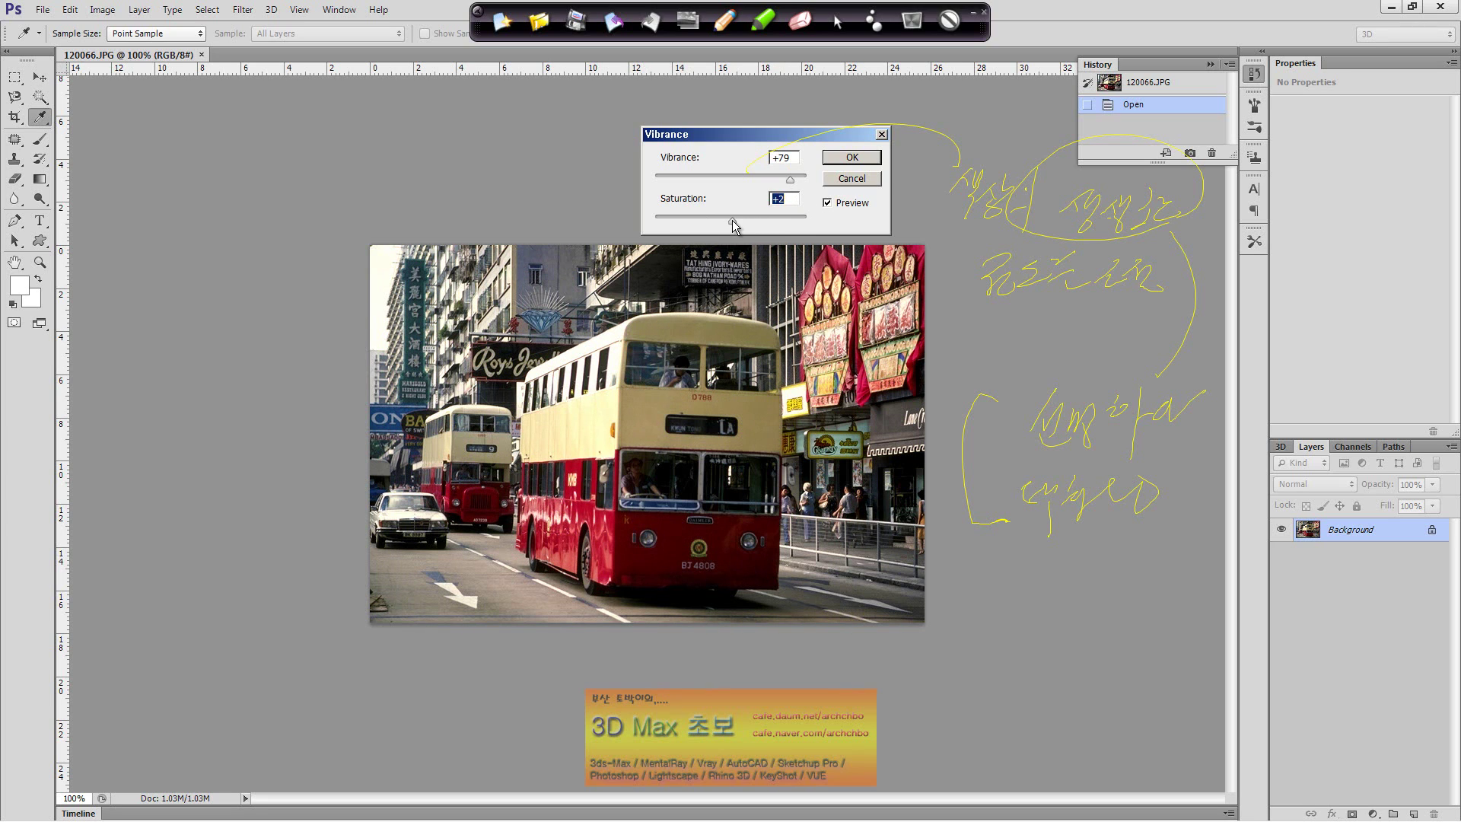
click(850, 157)
key(p)
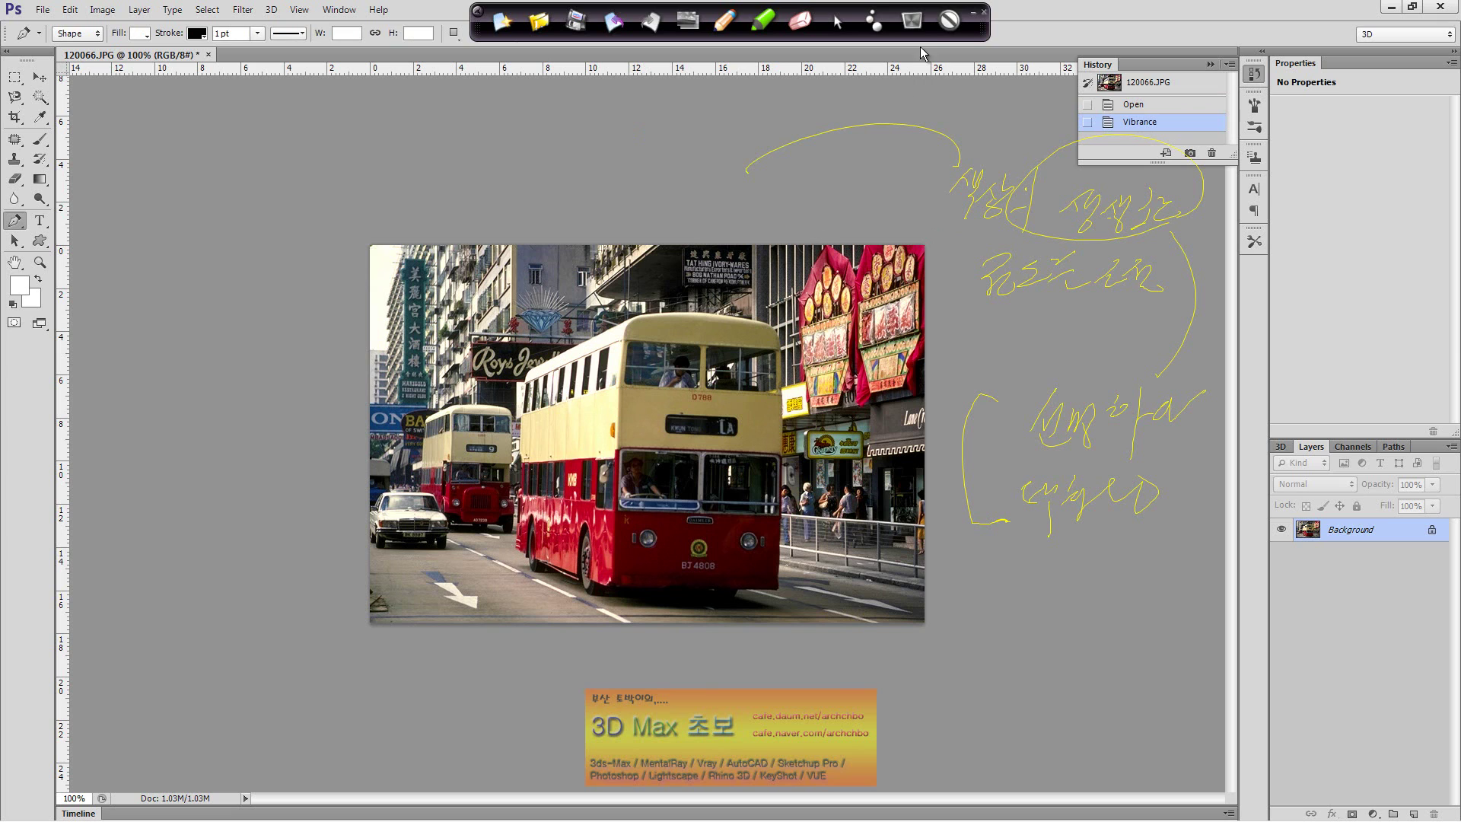
Open Black & White at its default preset and move the dialog left of the photo
click(102, 9)
mouse_move(157, 44)
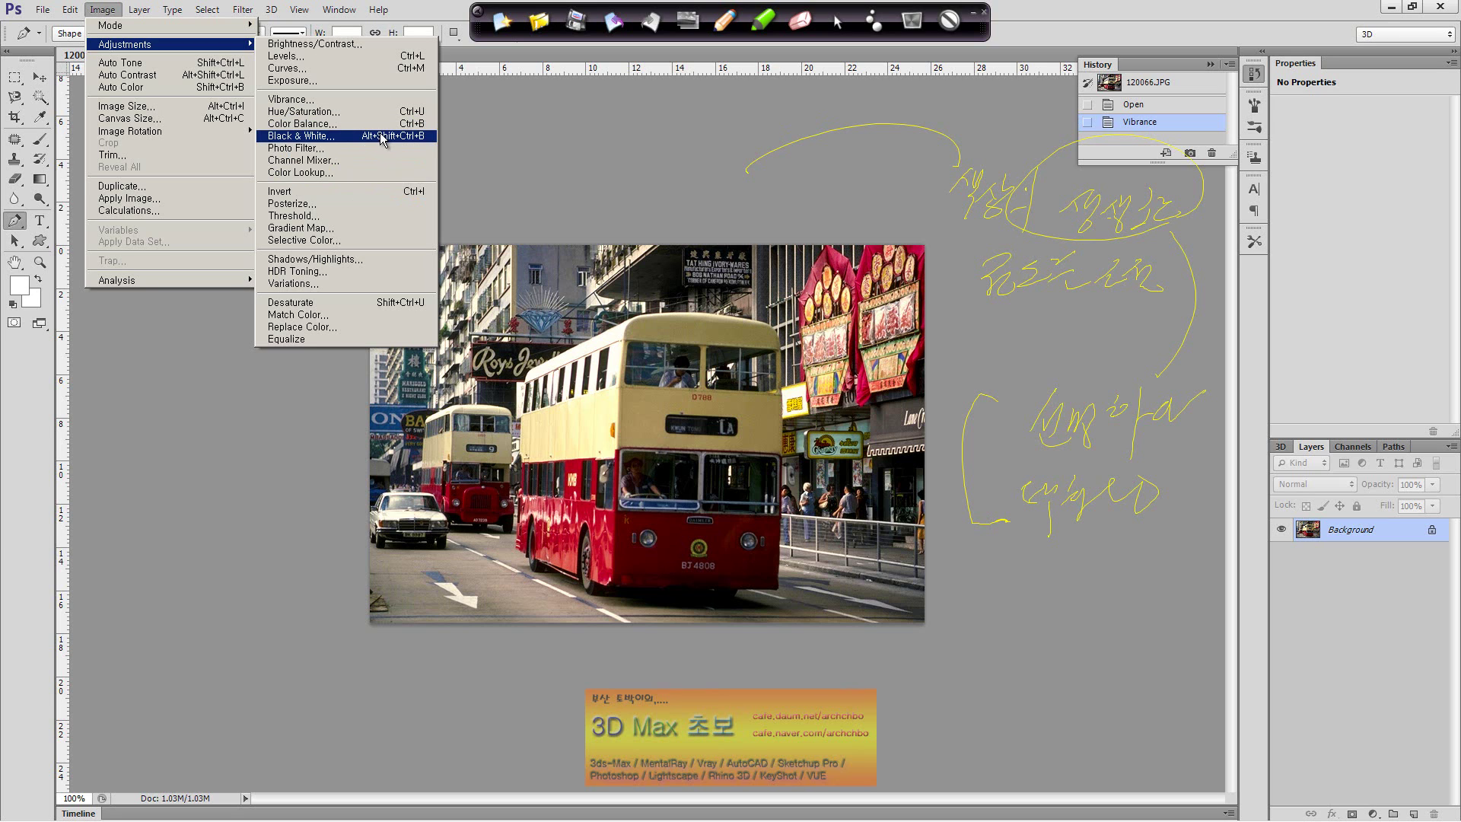
click(379, 137)
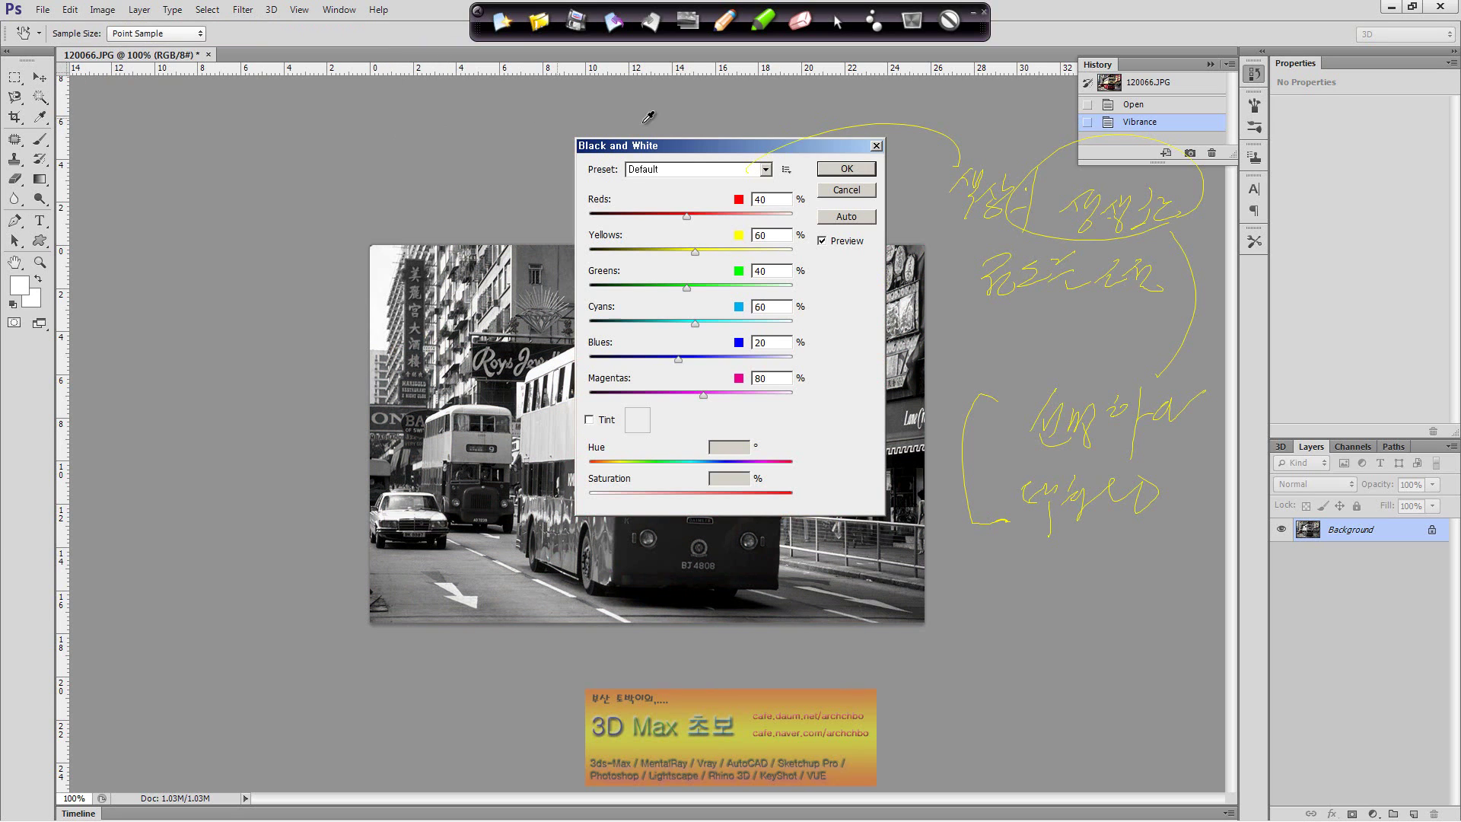
mouse_move(691, 156)
mouse_down()
mouse_move(460, 196)
mouse_move(232, 172)
mouse_up()
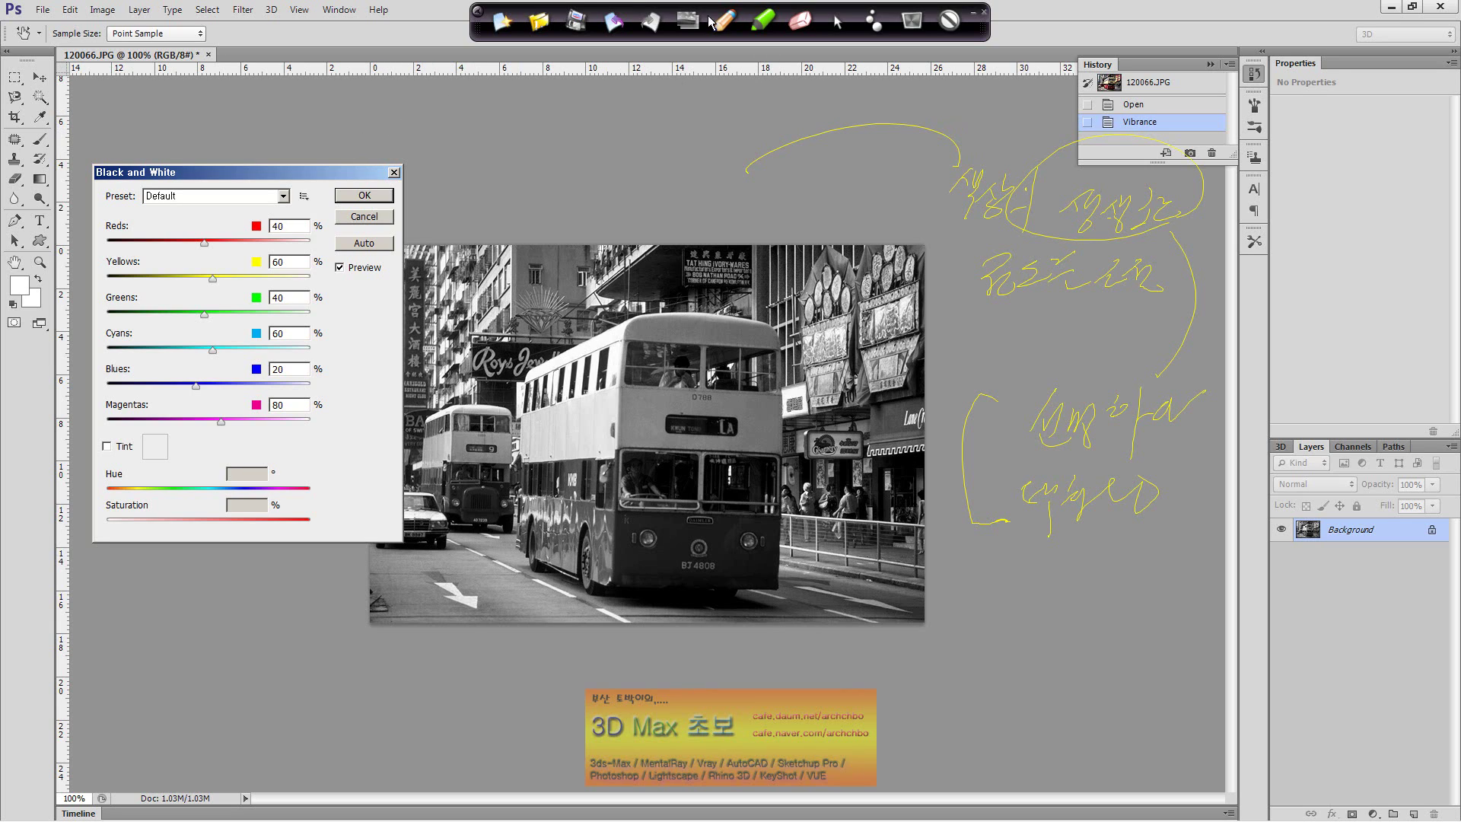
click(776, 32)
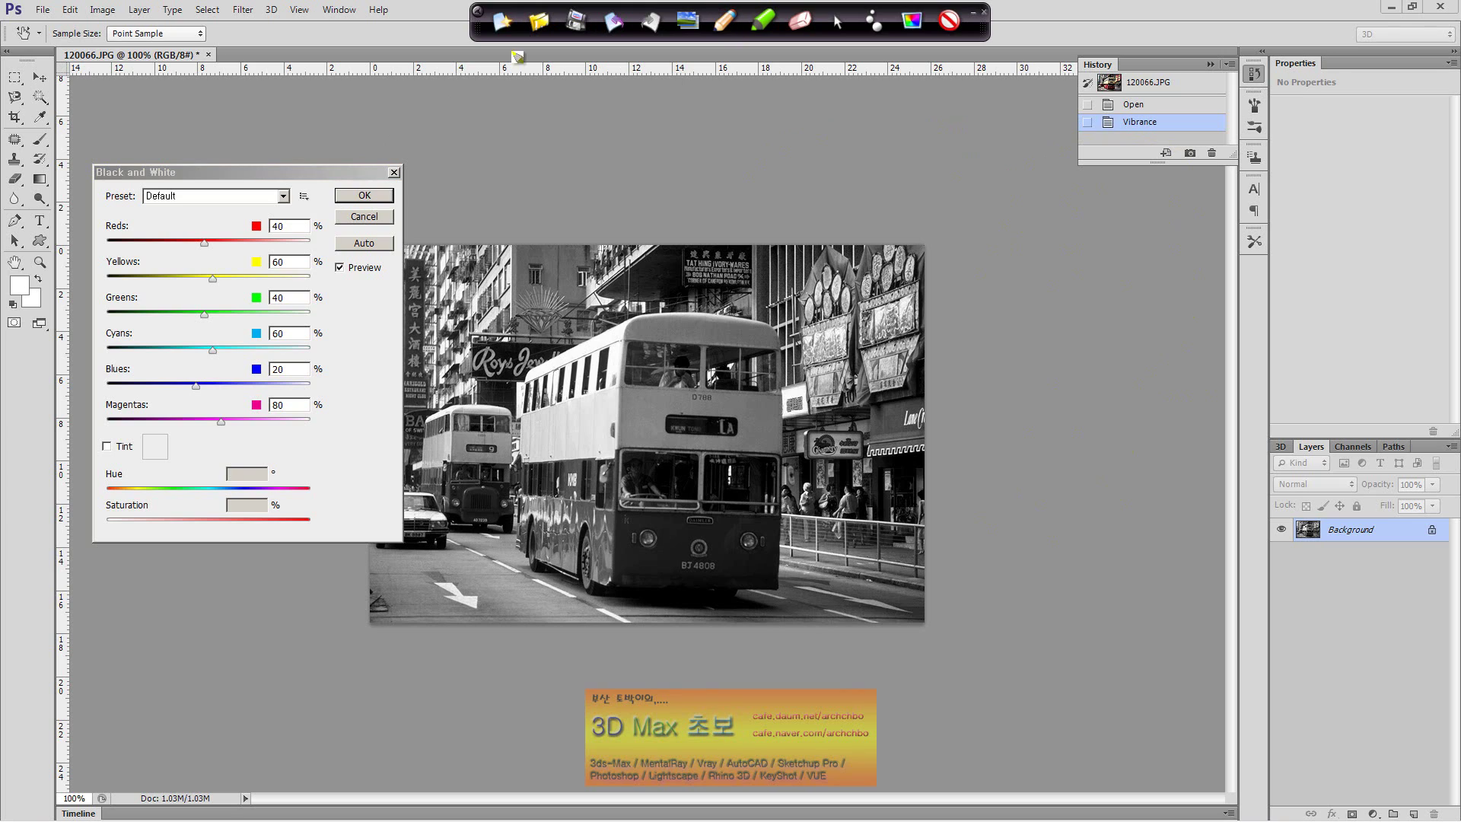
mouse_move(177, 127)
mouse_down()
mouse_move(181, 166)
mouse_move(456, 98)
mouse_move(479, 120)
mouse_move(545, 98)
mouse_move(797, 112)
mouse_move(866, 97)
mouse_move(875, 114)
mouse_move(923, 85)
mouse_move(920, 128)
mouse_up()
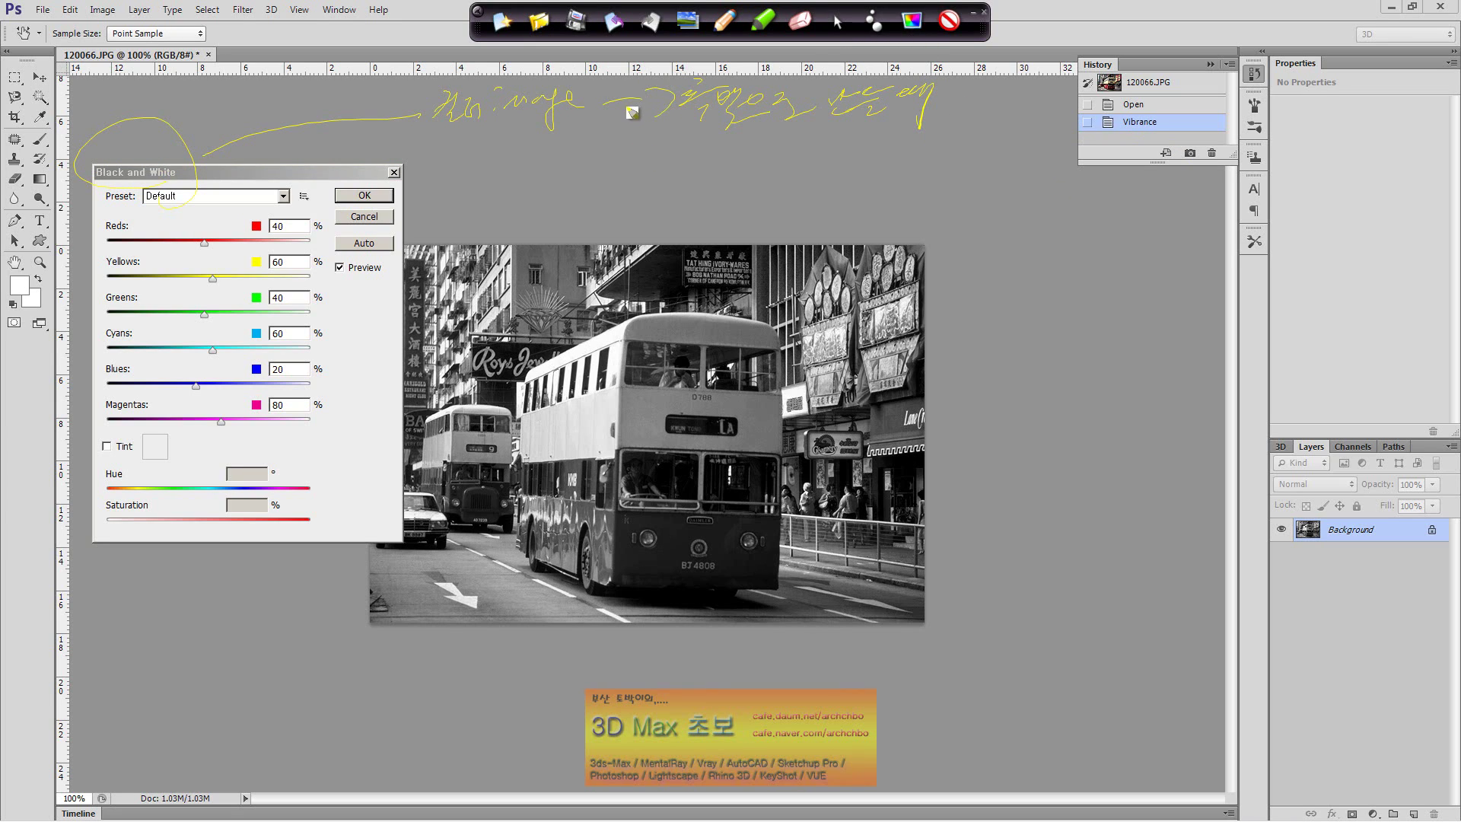
mouse_move(645, 137)
mouse_down()
mouse_move(647, 153)
mouse_move(659, 143)
mouse_up()
mouse_move(484, 183)
mouse_down()
mouse_move(505, 213)
mouse_move(635, 176)
mouse_move(651, 203)
mouse_move(717, 180)
mouse_move(841, 180)
mouse_move(861, 207)
mouse_move(887, 180)
mouse_move(921, 199)
mouse_move(959, 185)
mouse_move(977, 218)
mouse_move(1058, 196)
mouse_move(1134, 202)
mouse_move(1142, 228)
mouse_move(1167, 202)
mouse_move(1189, 217)
mouse_up()
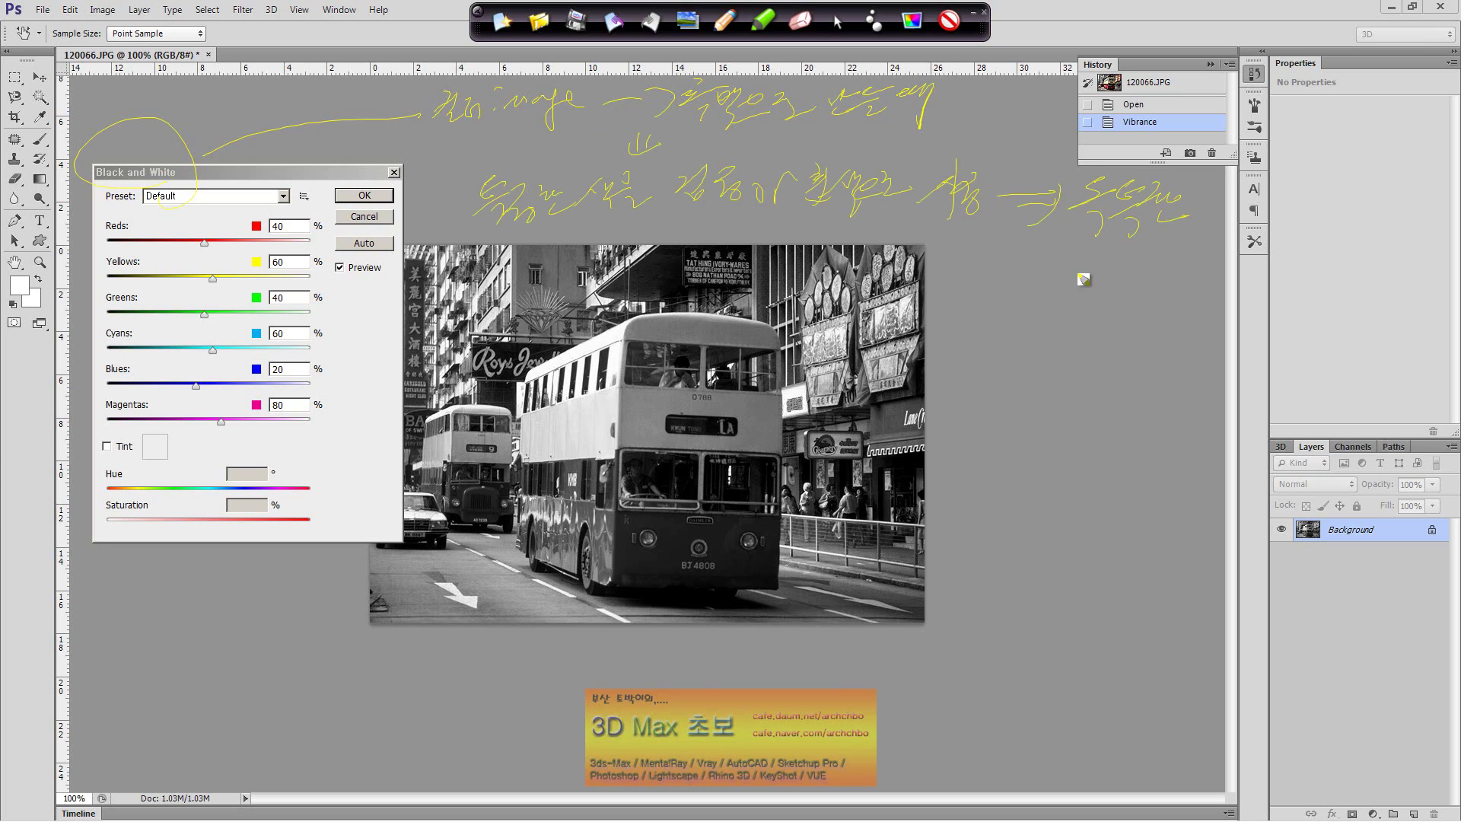
mouse_move(982, 259)
mouse_down()
mouse_move(1012, 278)
mouse_move(1011, 304)
mouse_move(1057, 272)
mouse_move(1060, 286)
mouse_move(1118, 283)
mouse_move(1158, 251)
mouse_move(1174, 269)
mouse_move(1206, 265)
mouse_up()
drag(1258, 255, 1238, 282)
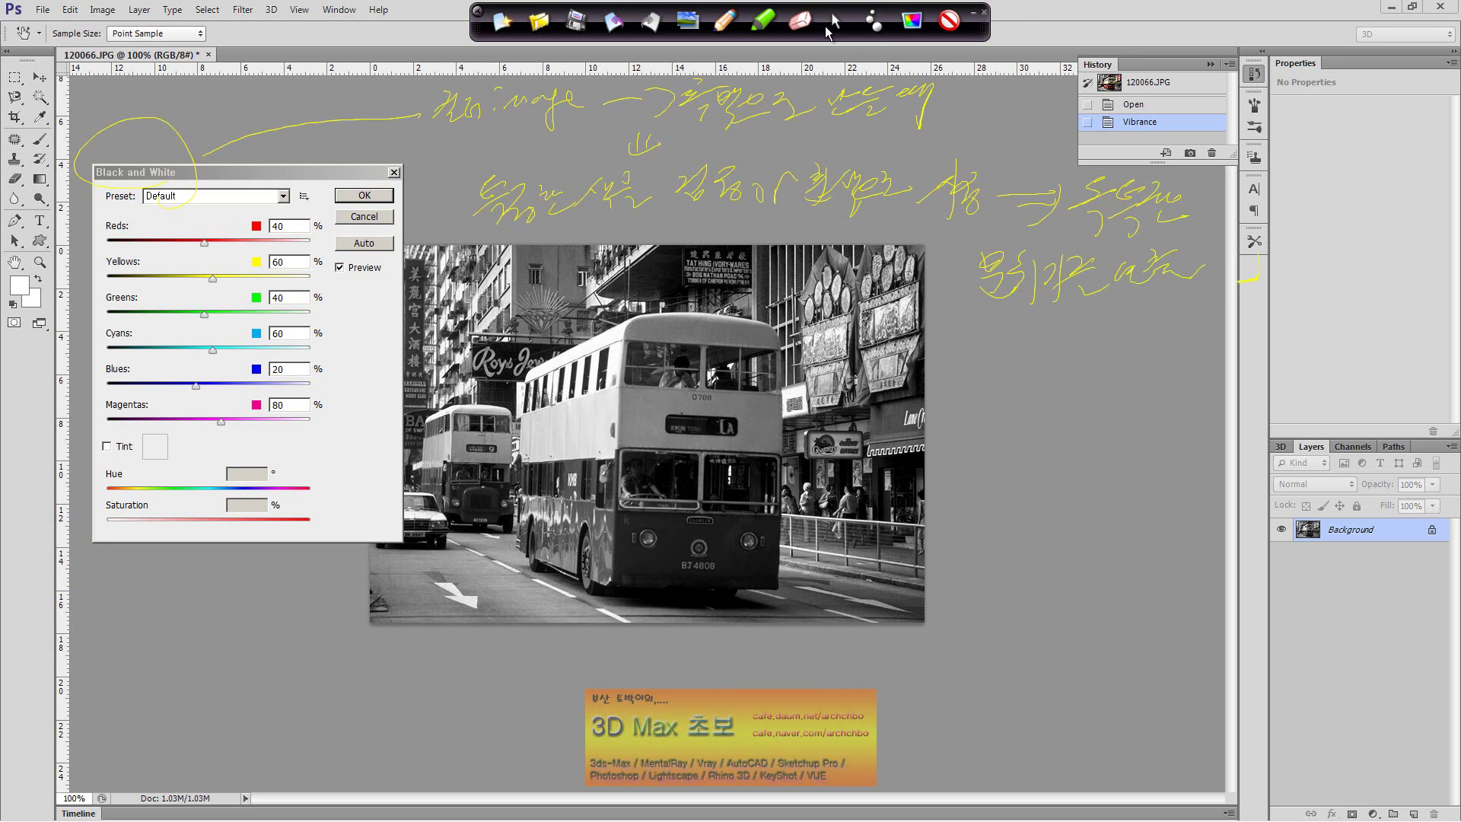
click(831, 22)
Set the Reds slider to 73% and Yellows to 27% for a custom grayscale mix
click(203, 243)
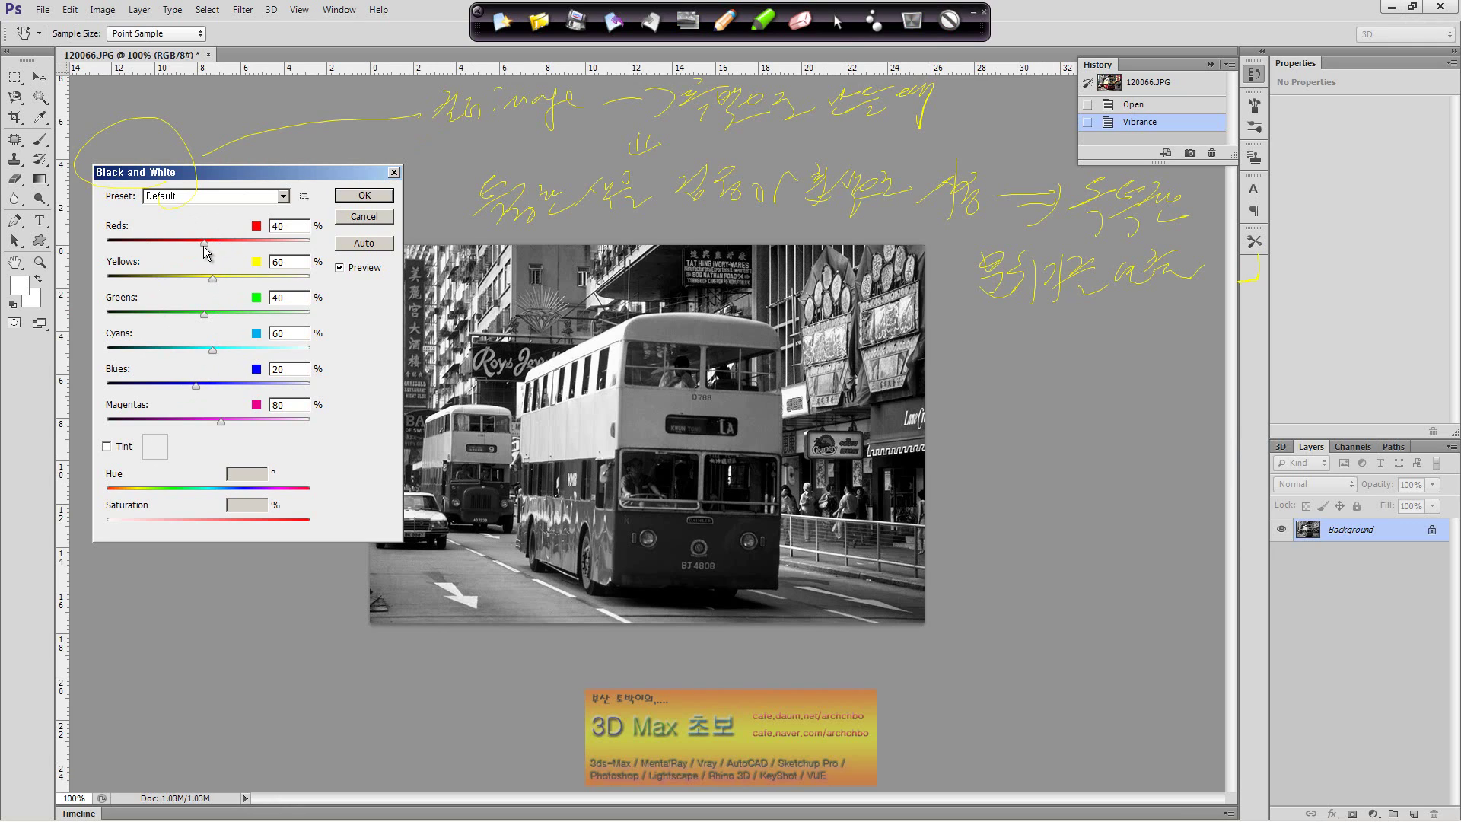
mouse_move(206, 247)
mouse_down()
mouse_move(334, 245)
mouse_move(91, 263)
mouse_up()
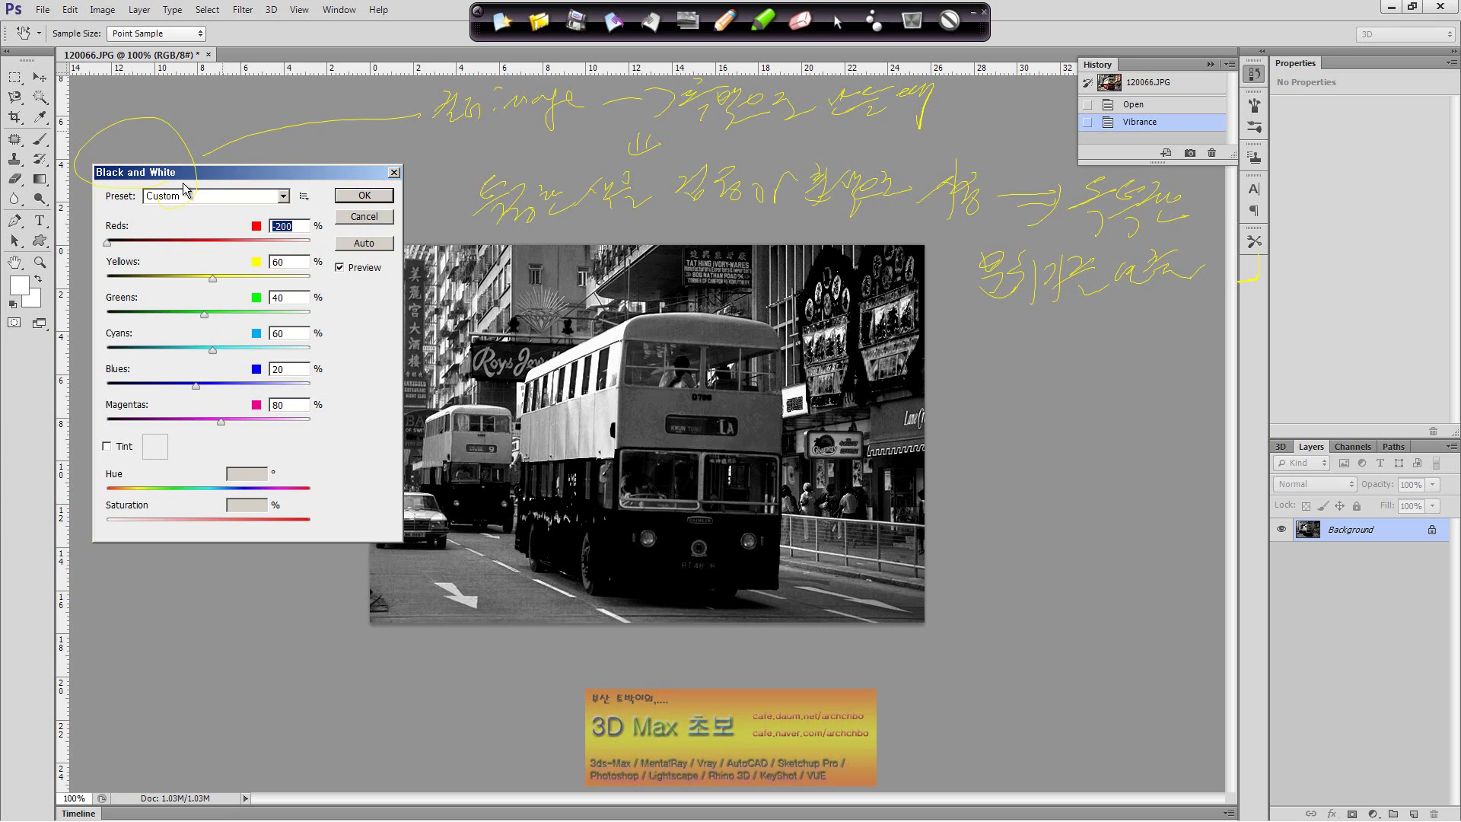
drag(111, 244, 203, 230)
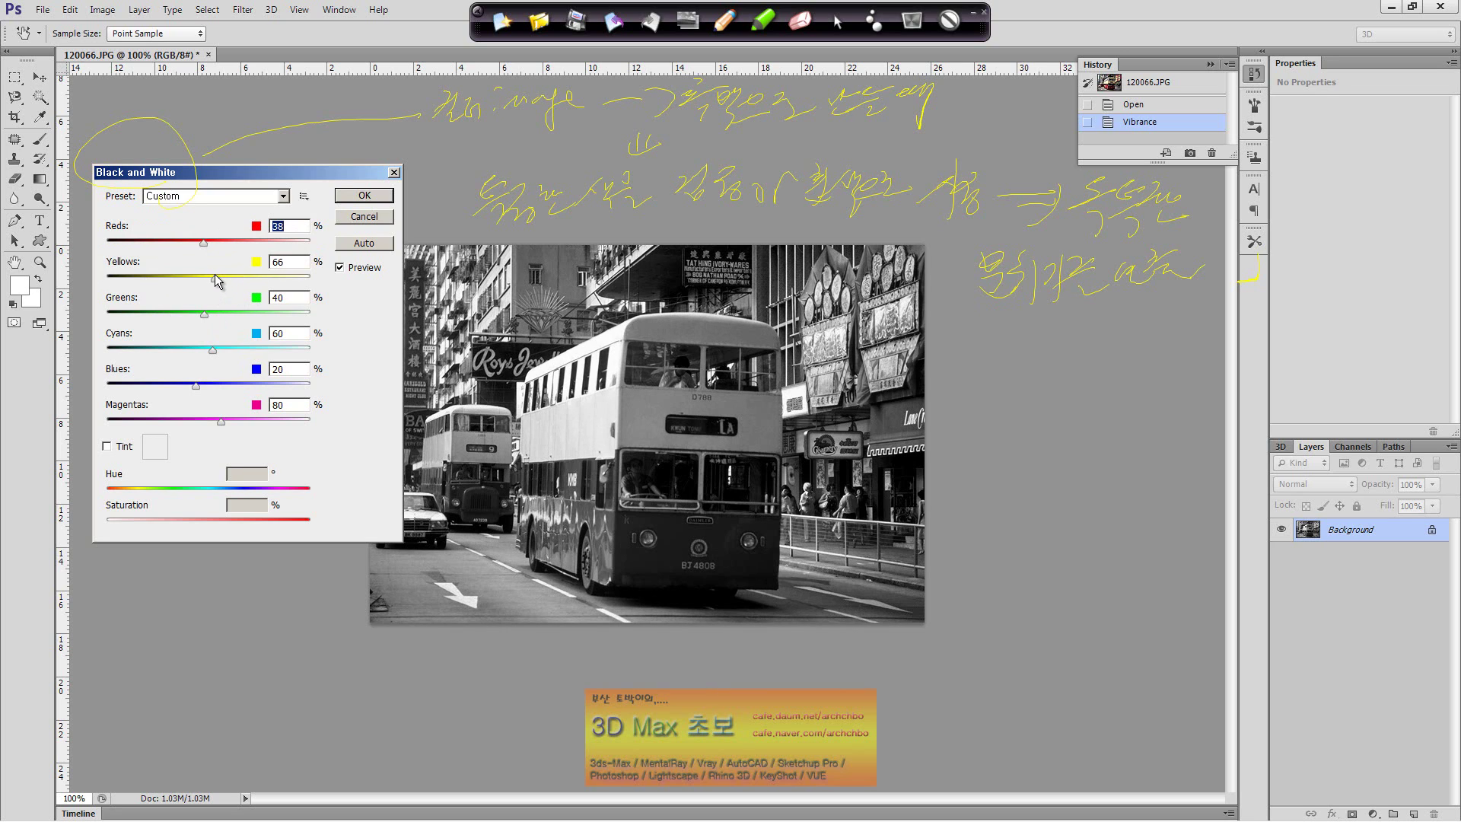
mouse_move(214, 278)
mouse_down()
mouse_move(315, 273)
mouse_move(177, 312)
mouse_move(215, 328)
mouse_move(241, 308)
mouse_move(152, 318)
mouse_move(251, 349)
mouse_move(204, 388)
mouse_move(168, 391)
mouse_move(181, 421)
mouse_up()
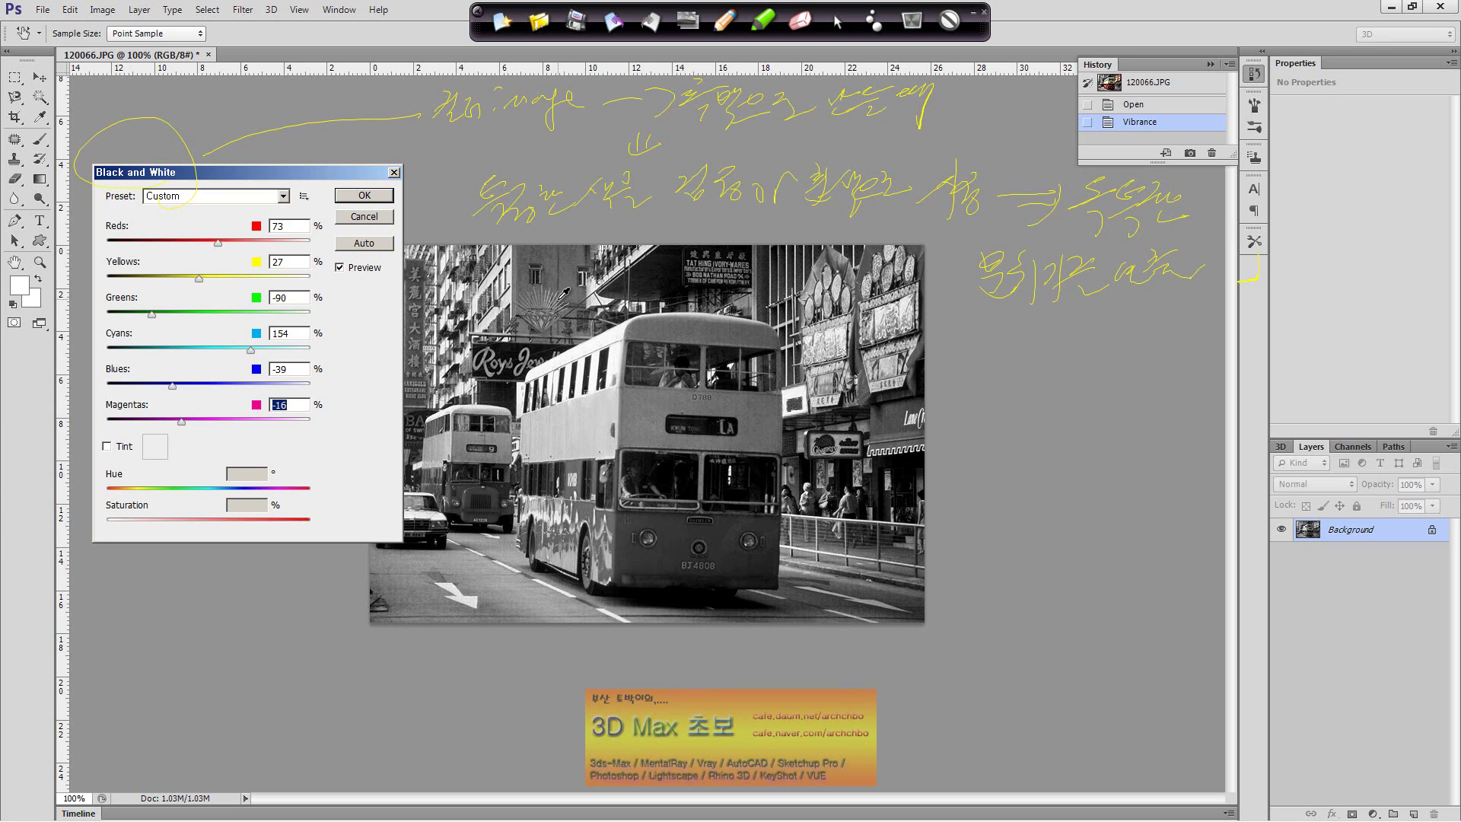
Enable Tint and pick a stronger golden tint colour in the Color Picker
click(109, 448)
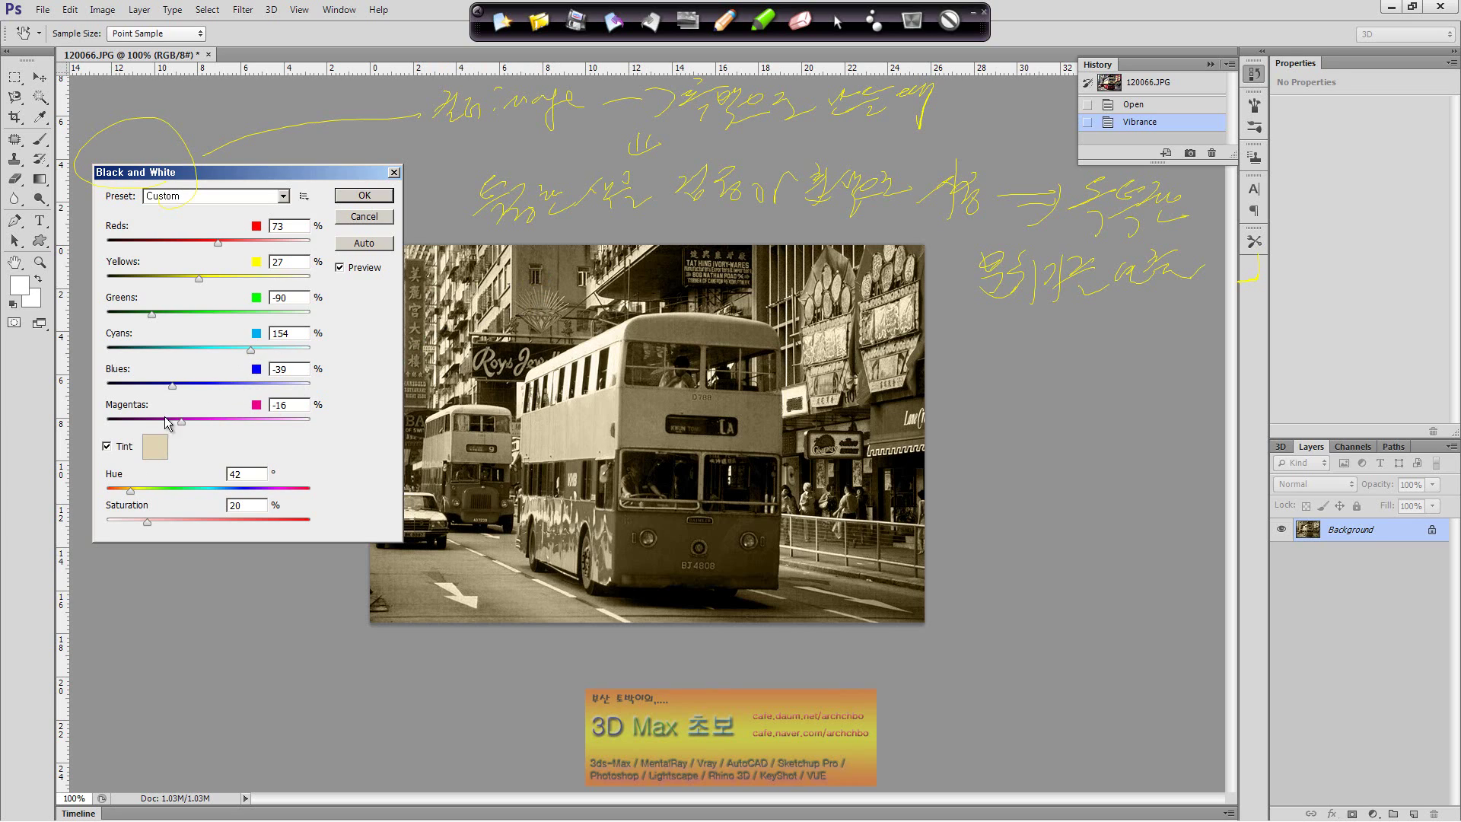
click(162, 451)
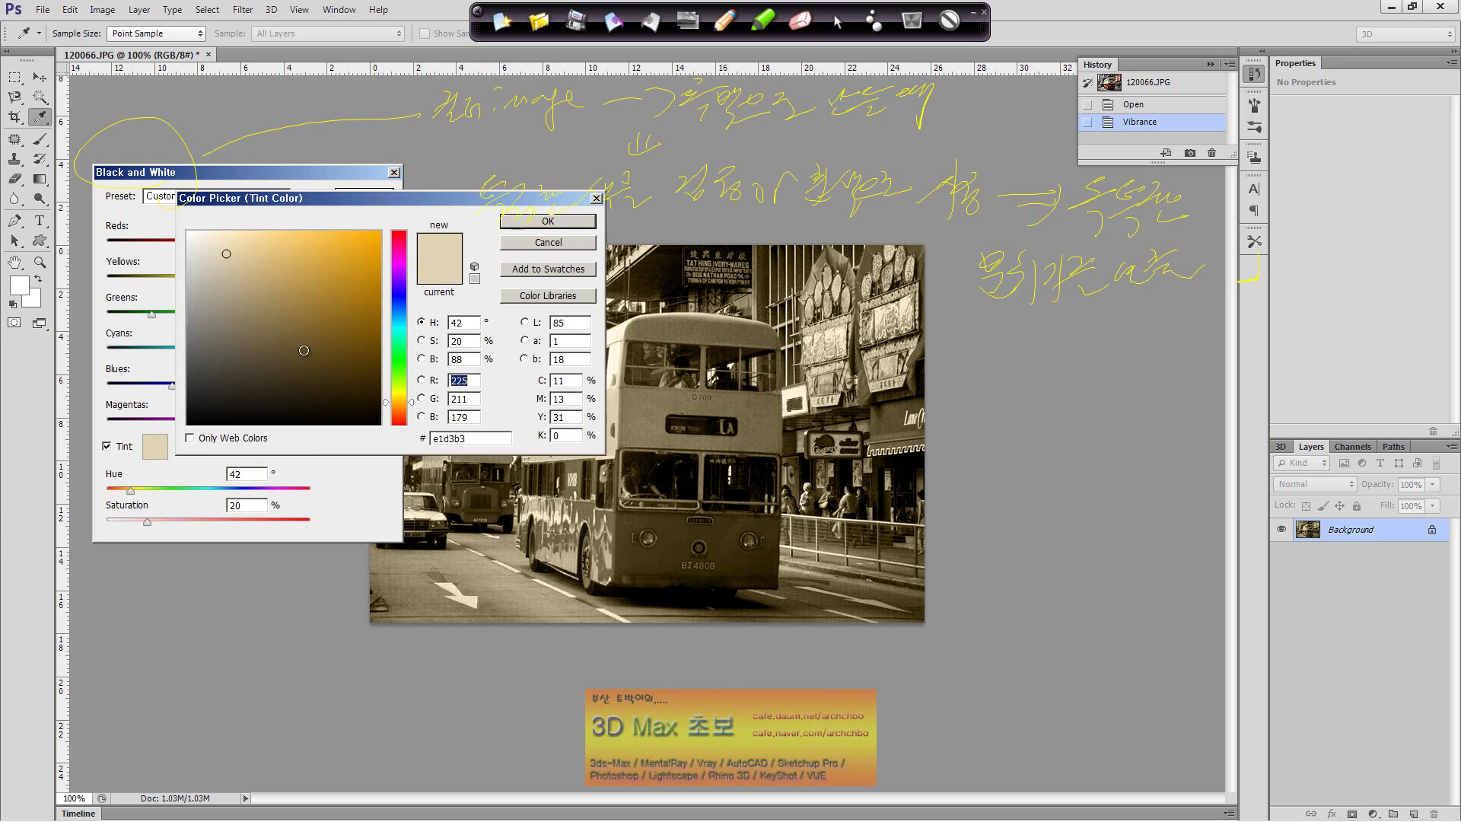
mouse_move(295, 275)
mouse_down()
mouse_move(312, 272)
mouse_move(248, 309)
mouse_move(300, 280)
mouse_up()
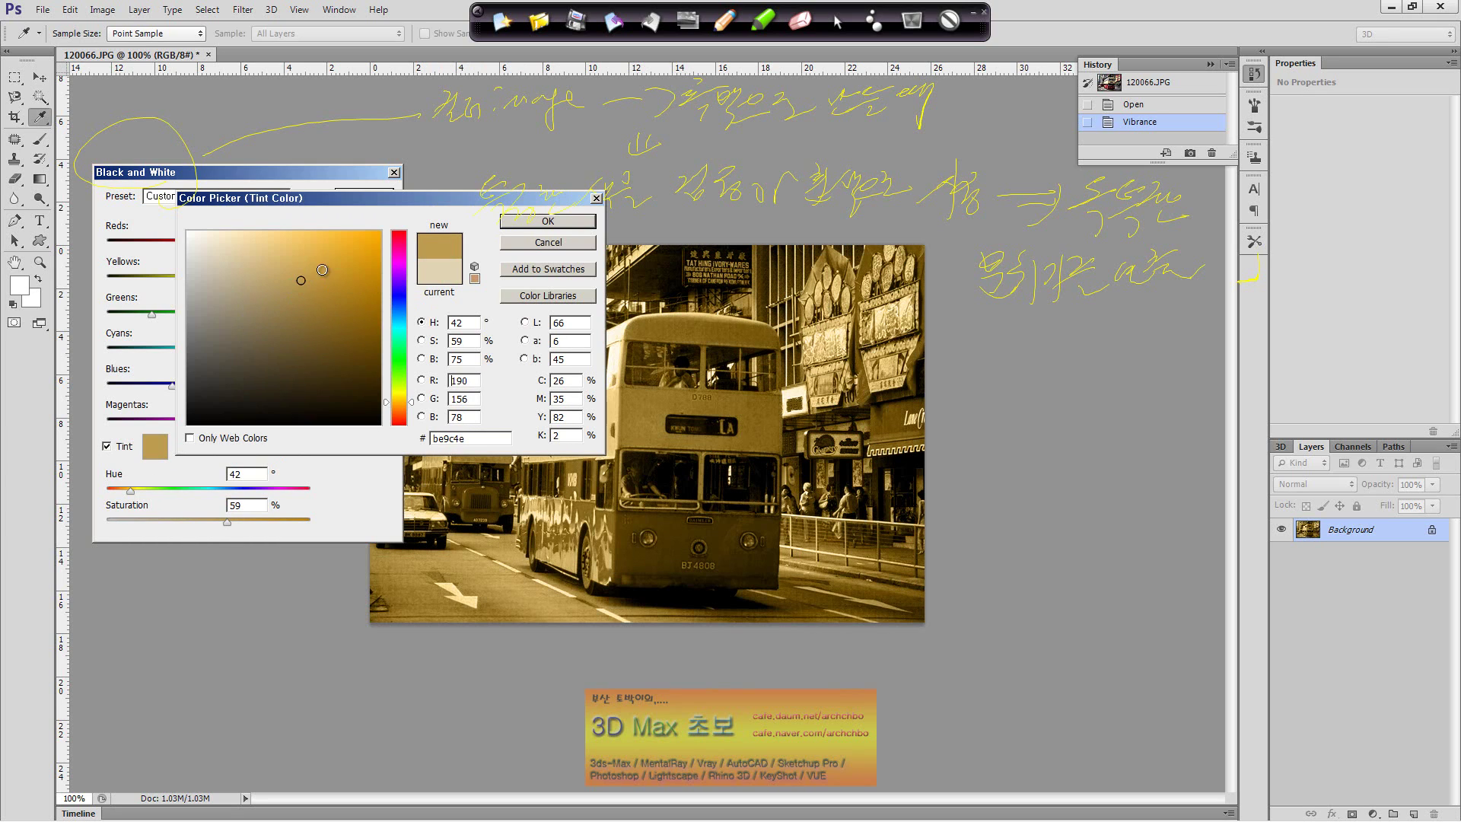
drag(527, 203, 524, 209)
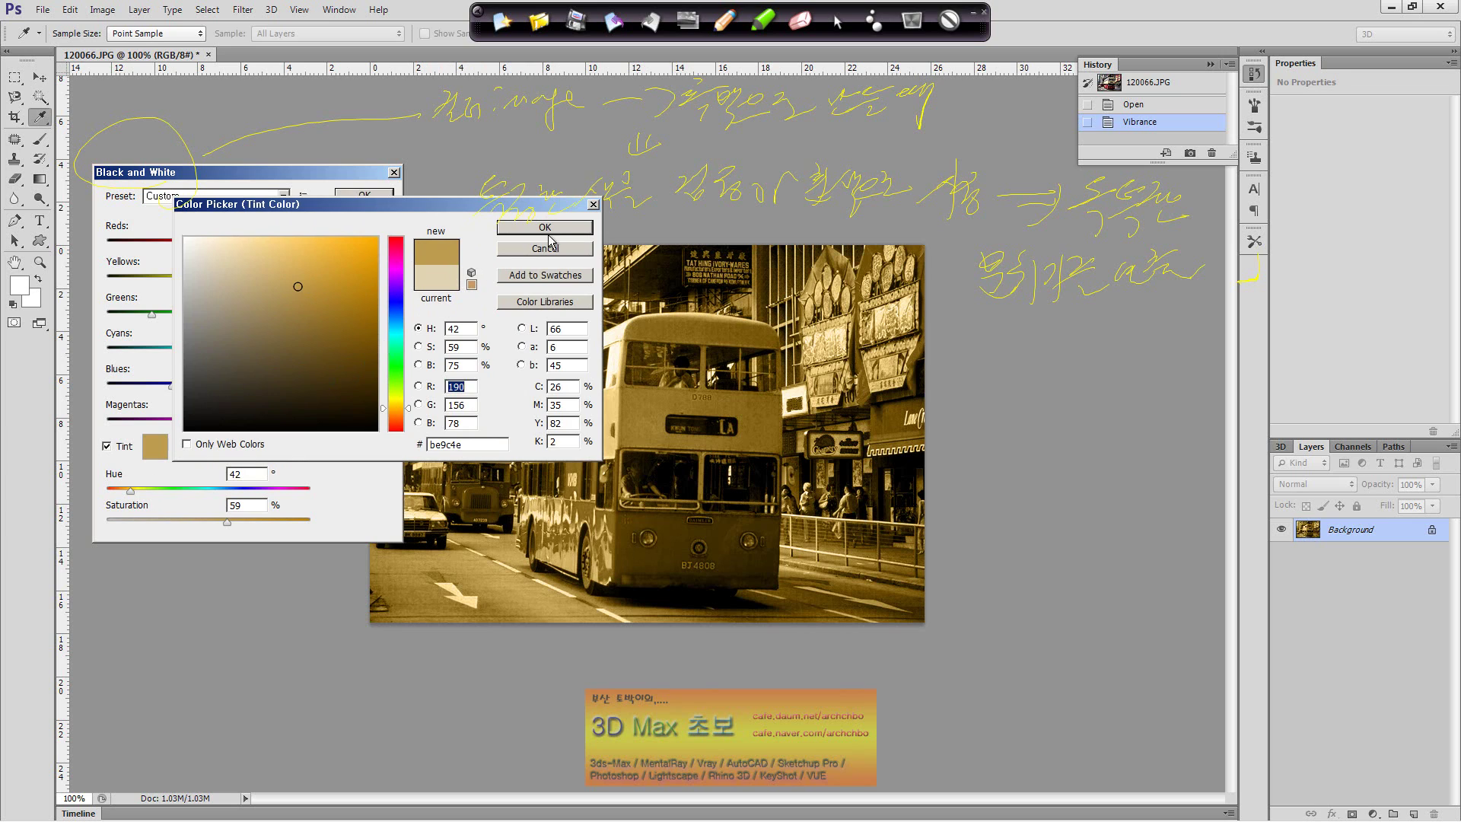
click(547, 228)
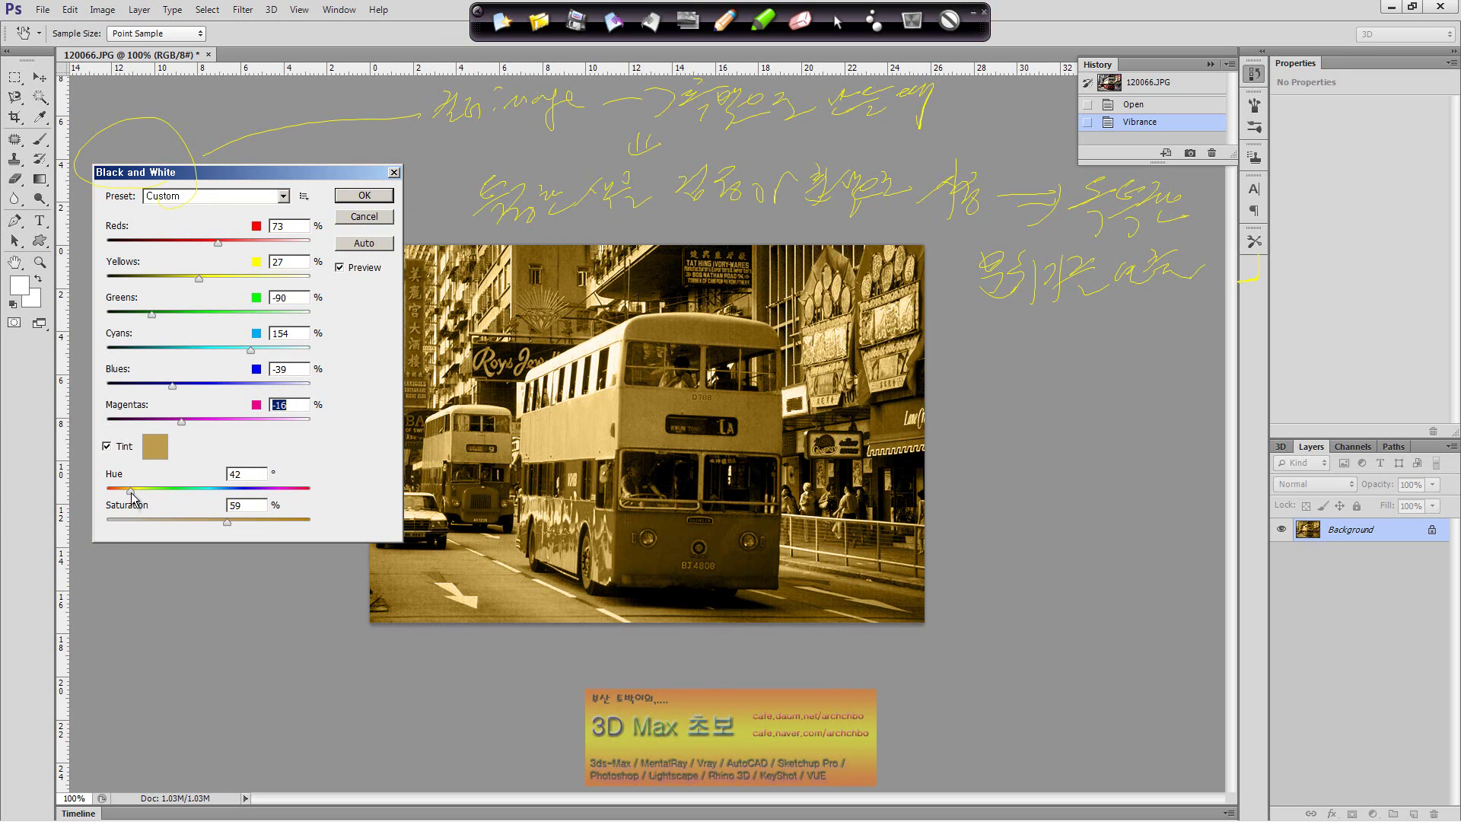
Preview red and green tint hues, then cancel the Black and White conversion
drag(130, 490, 310, 490)
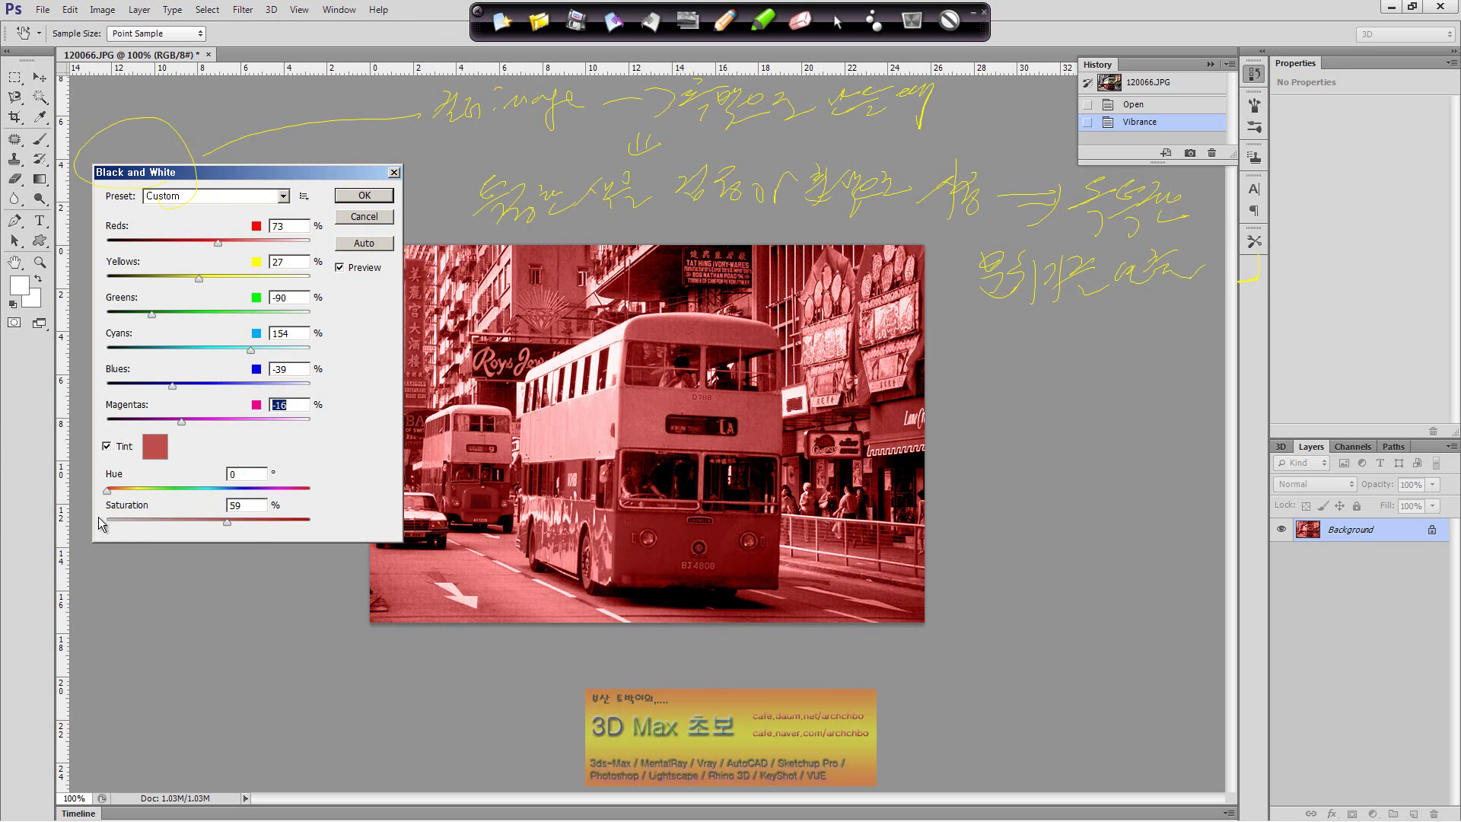
click(153, 489)
click(365, 218)
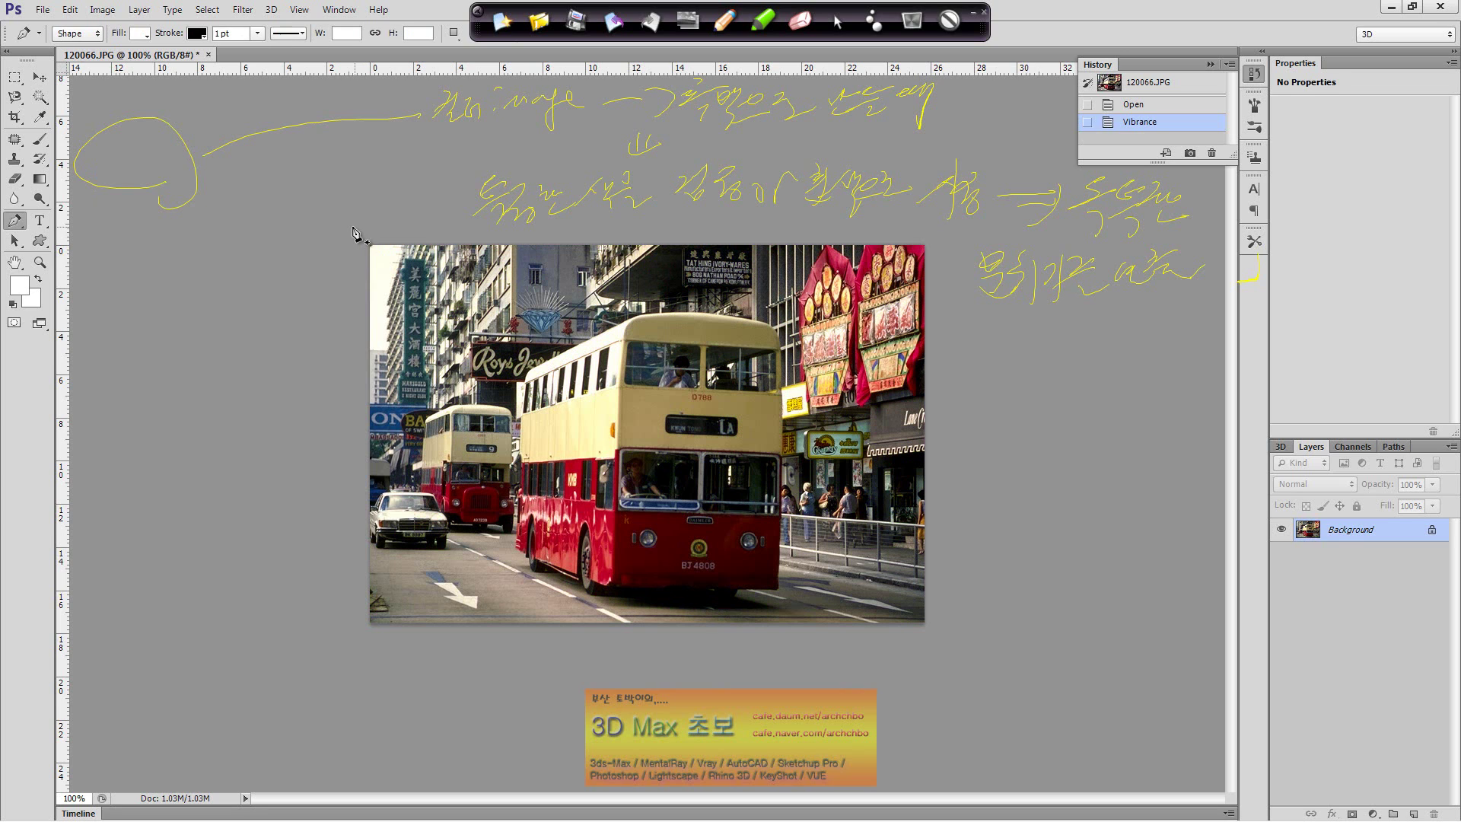